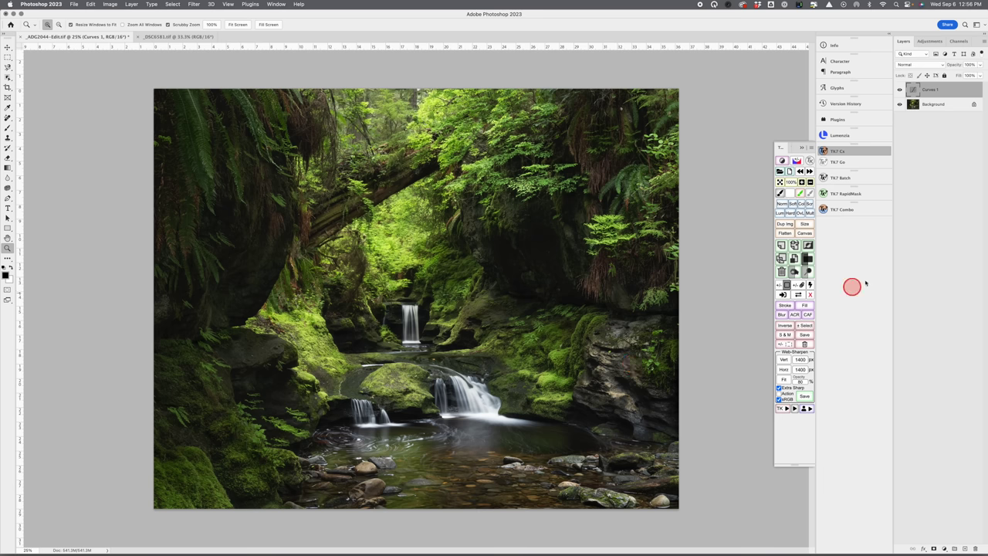
Zoom in on the waterfall area and add a new Curves adjustment layer above the existing one
left_click(541, 299)
left_click(540, 299)
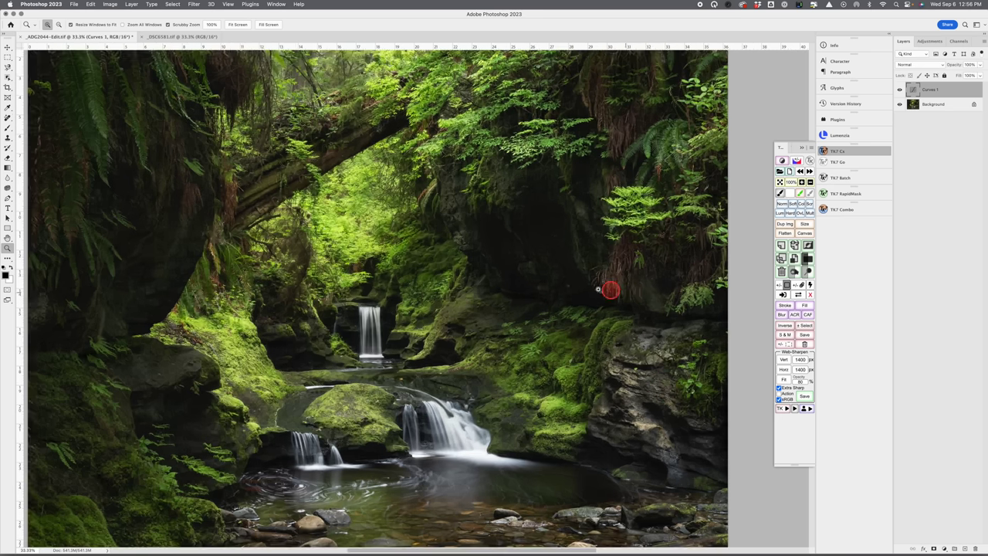
left_click(532, 287)
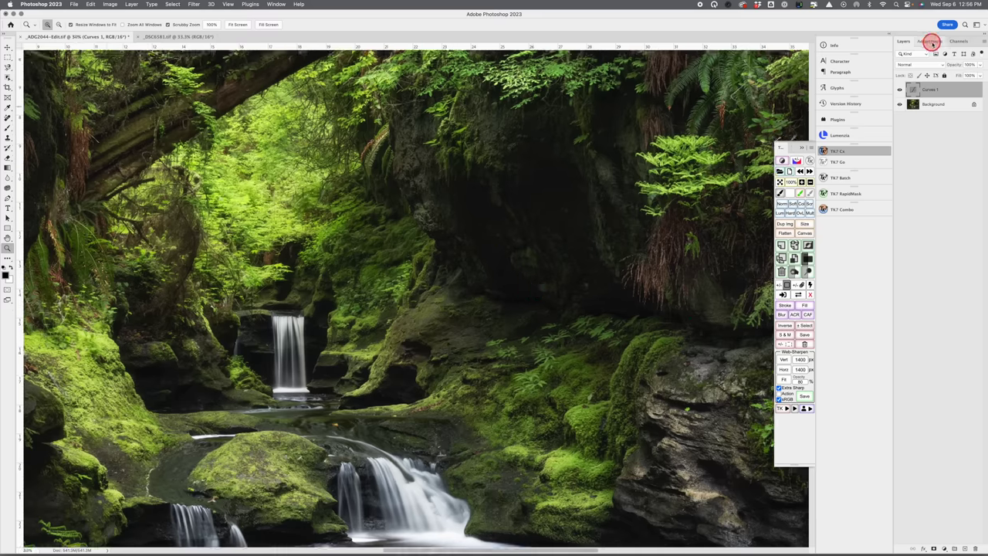
left_click(931, 43)
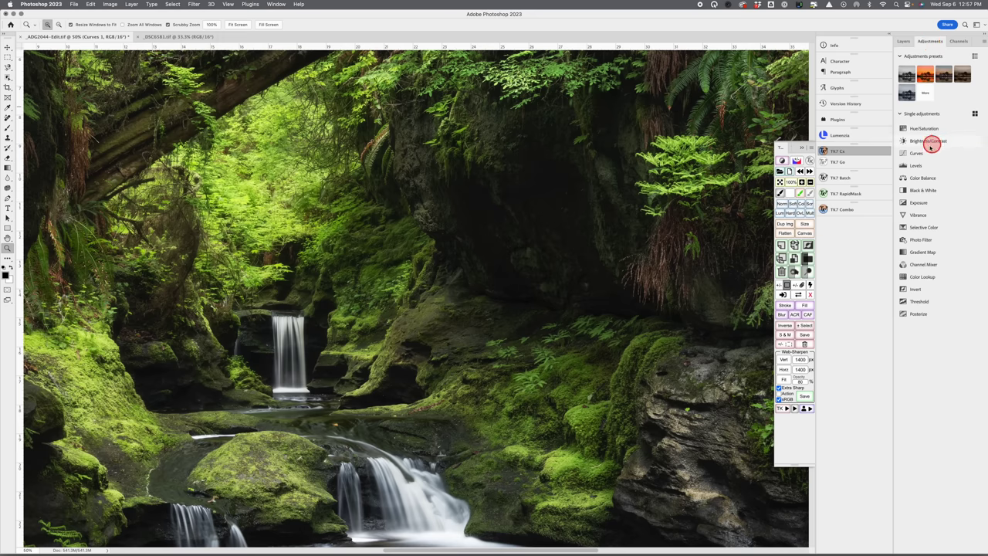
left_click(917, 153)
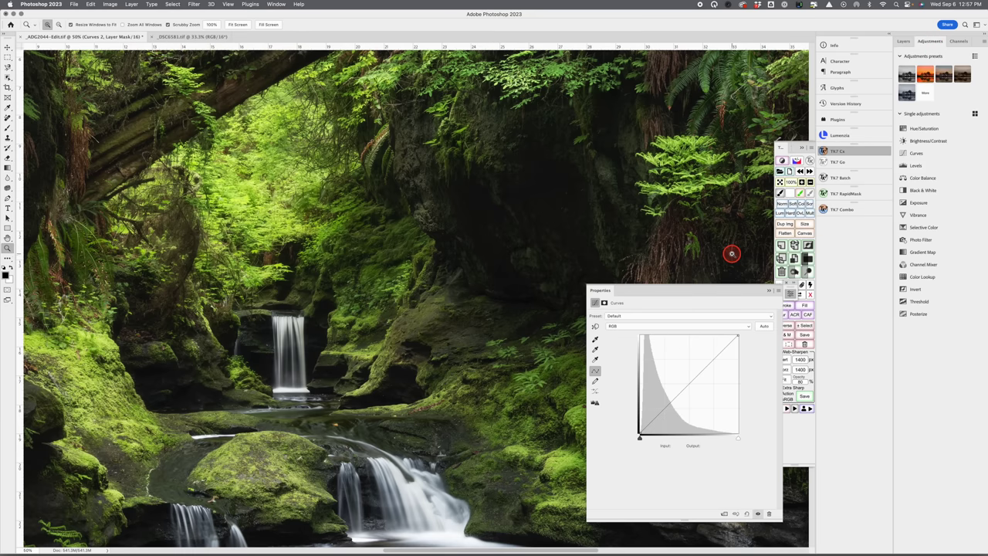
Preview the shadow clipping by shifting the curve's black point input up to 8 and back to 0
left_click_drag(650, 418, 644, 442)
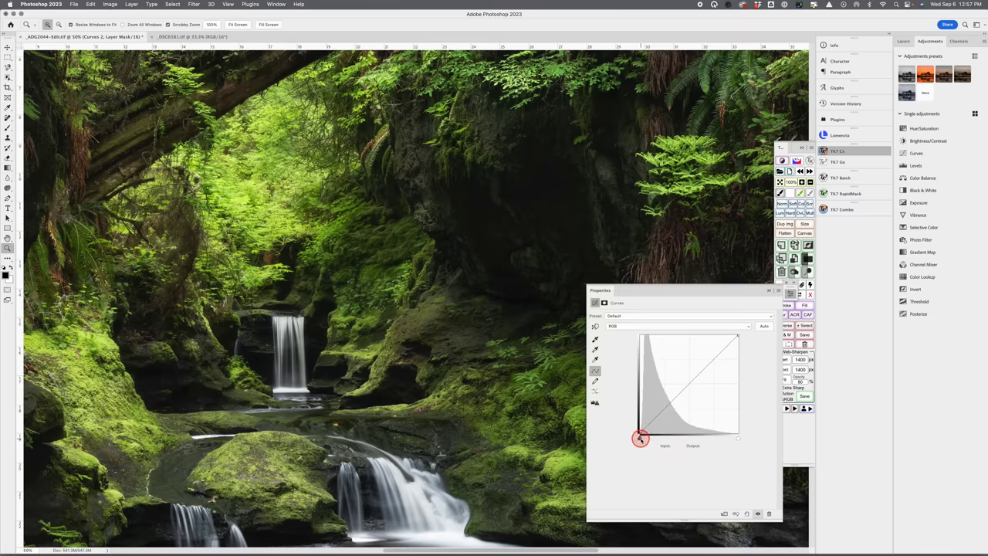
left_click(640, 439, "alt")
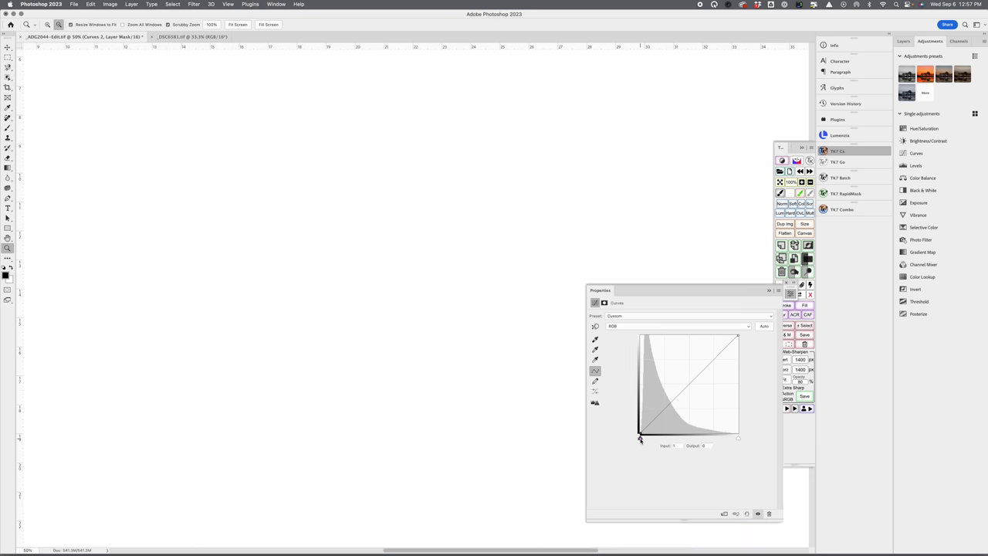
left_click_drag(640, 439, 643, 441)
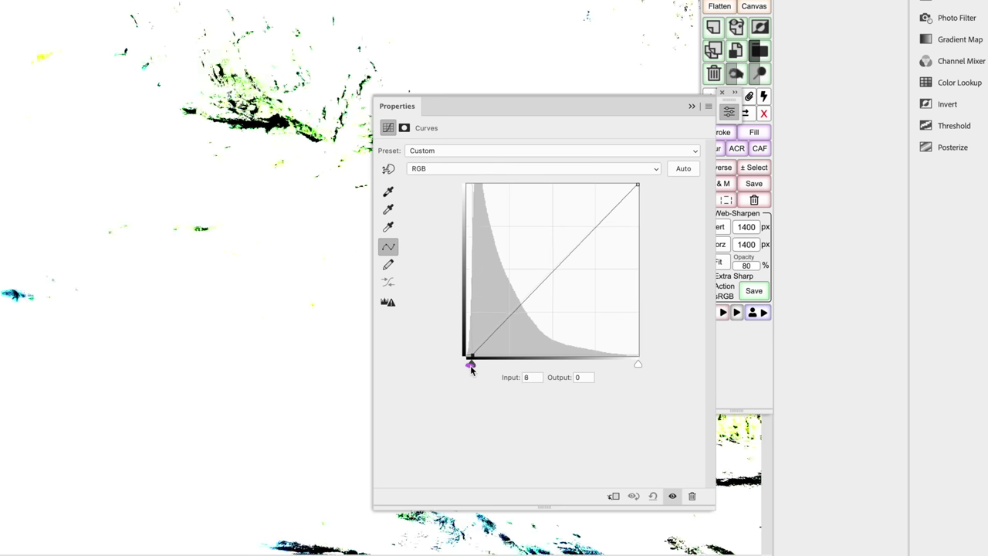
left_click_drag(471, 369, 467, 370)
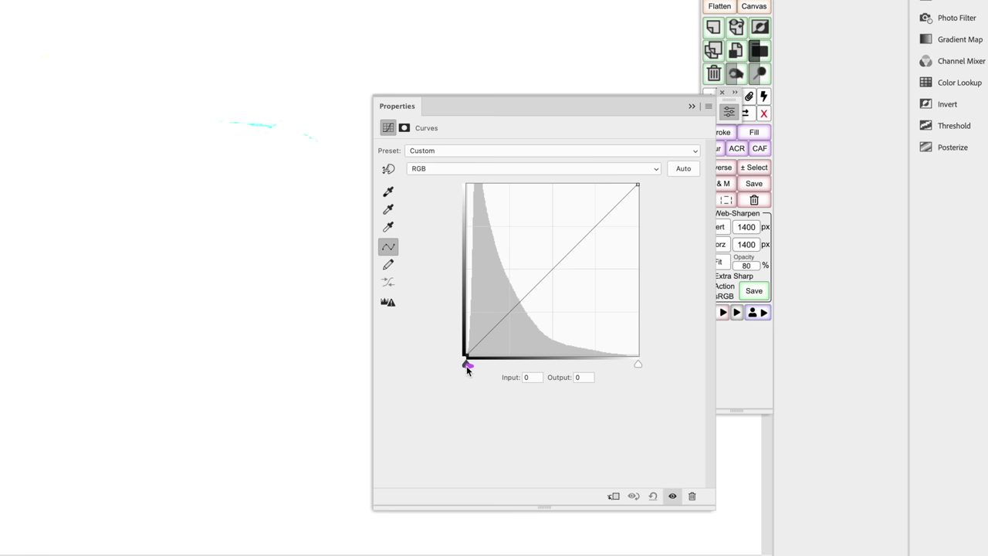
left_click_drag(467, 370, 470, 370)
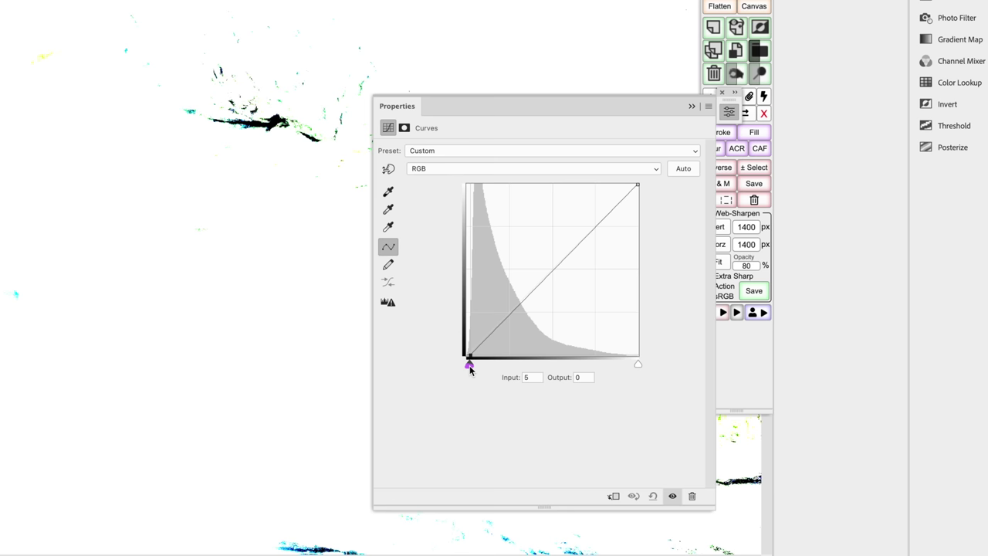
left_click_drag(471, 370, 215, 367)
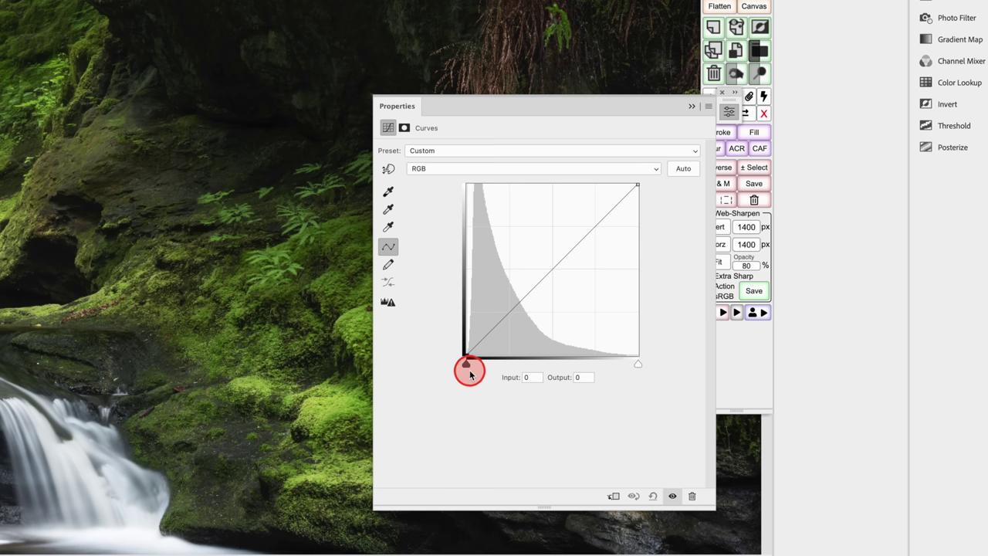
Select the curve's black point and set its output to 8, keeping the input at 0
mouse_move(468, 369)
left_mouse_down()
mouse_move(526, 379)
mouse_move(460, 376)
left_mouse_up()
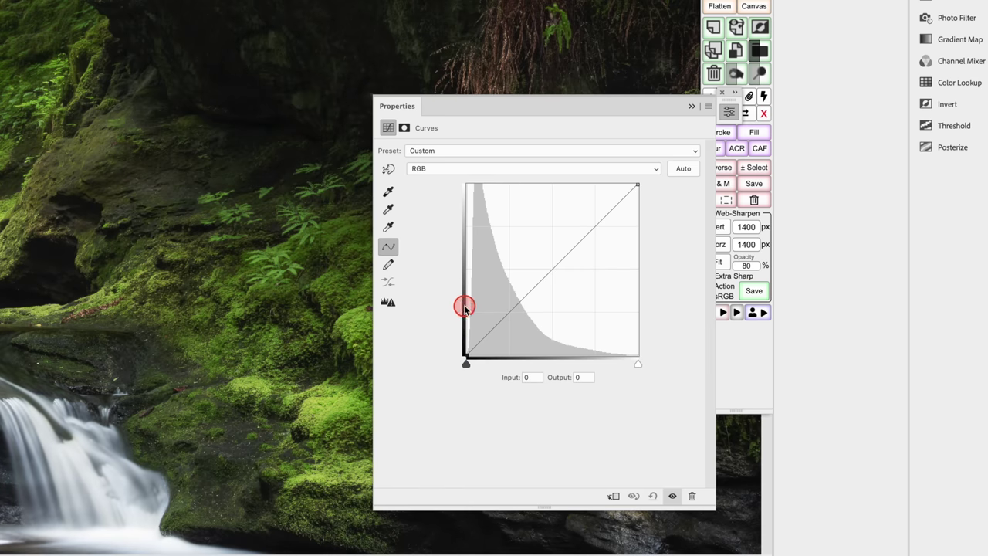
mouse_move(467, 347)
left_mouse_down()
mouse_move(466, 331)
mouse_move(459, 364)
left_mouse_up()
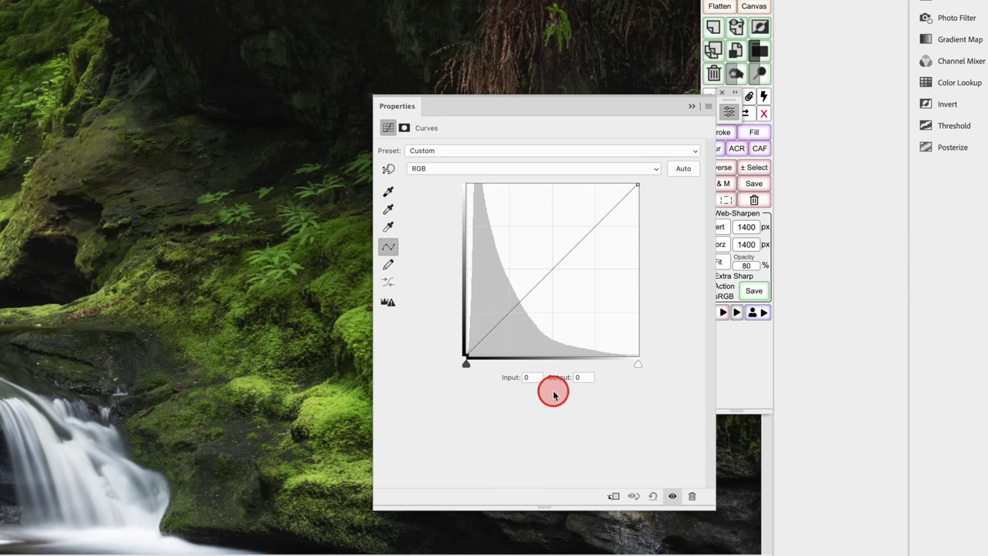
left_click(468, 358)
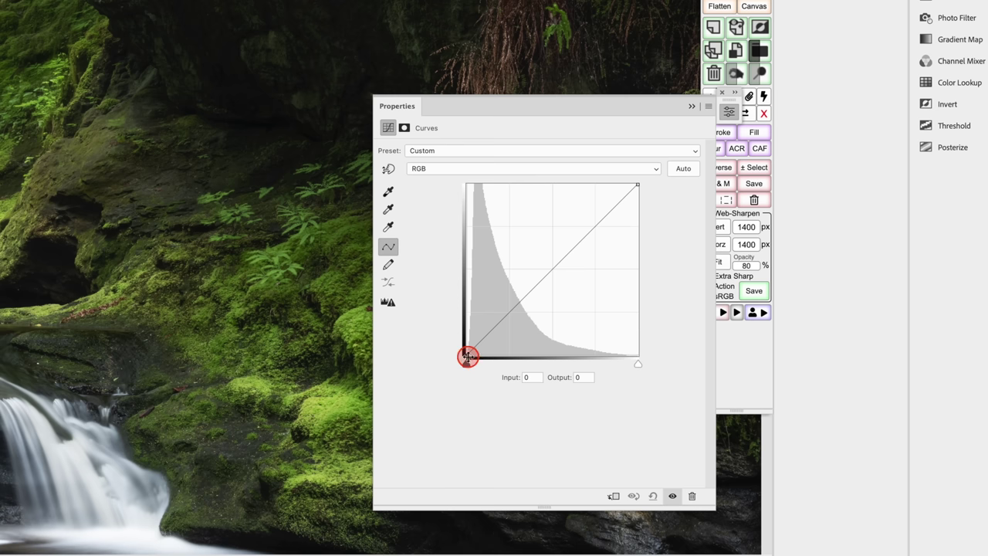
mouse_move(468, 354)
left_mouse_down()
mouse_move(467, 344)
mouse_move(466, 358)
left_mouse_up()
left_click(585, 378)
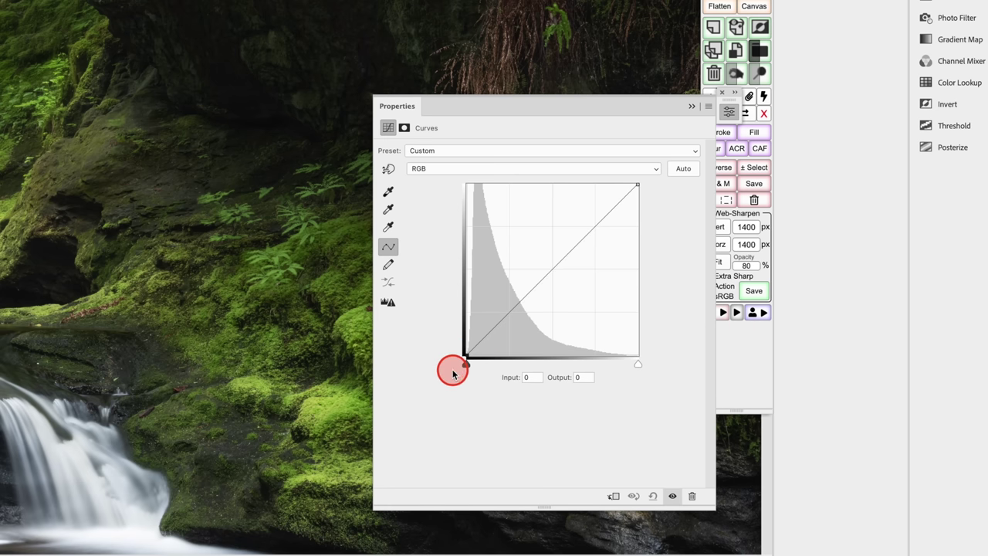
left_click(557, 377)
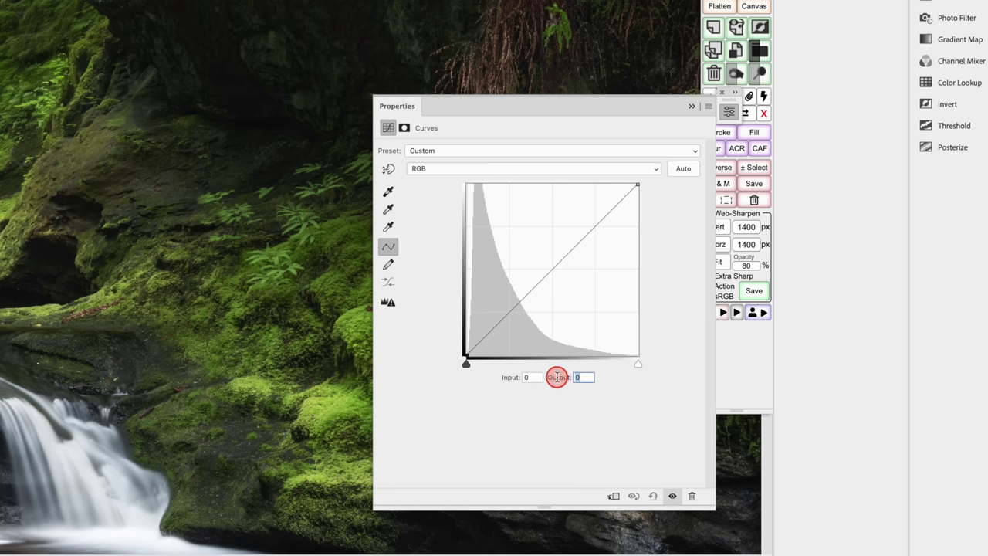
type("8")
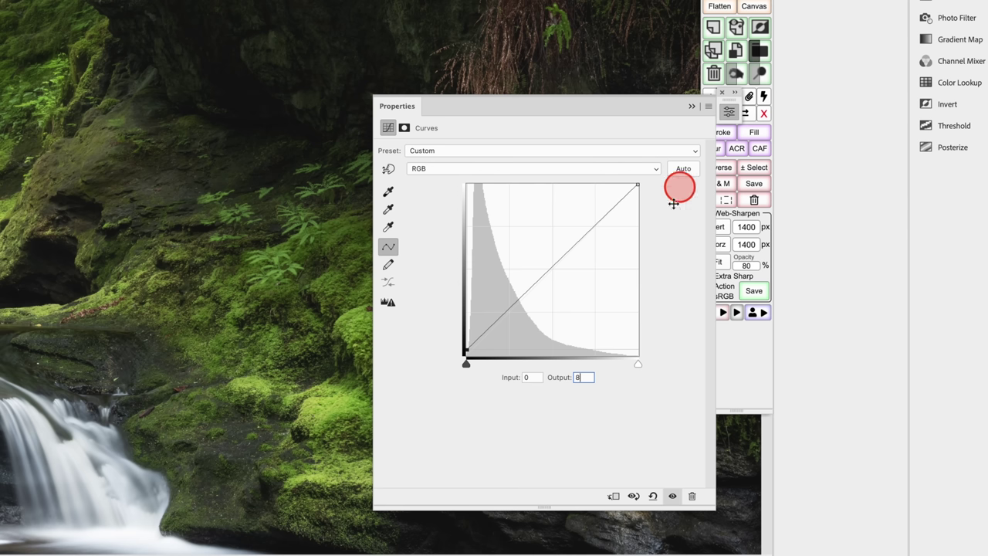
Add a highlight anchor point to the curve with input 191 and output 191
left_click(595, 225)
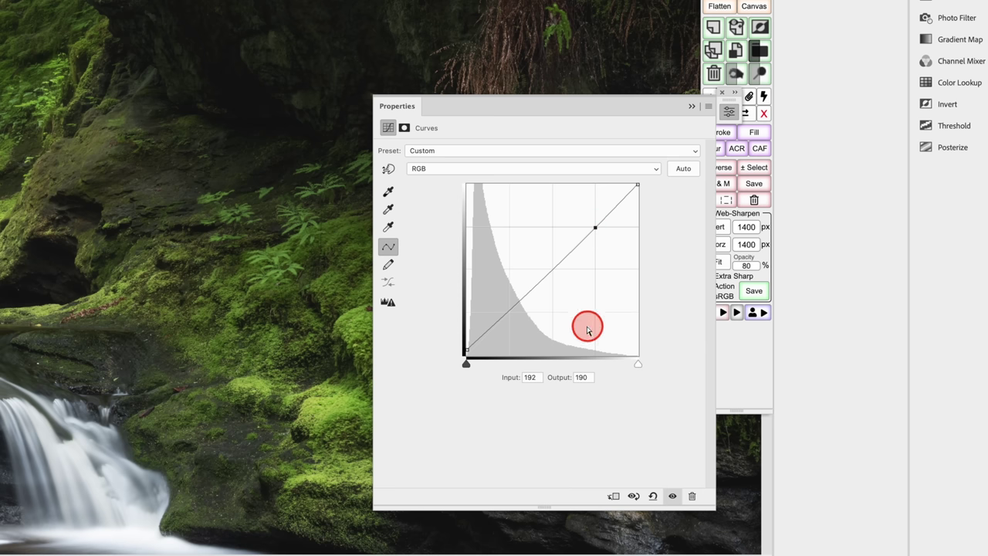
left_click(586, 377)
type("191")
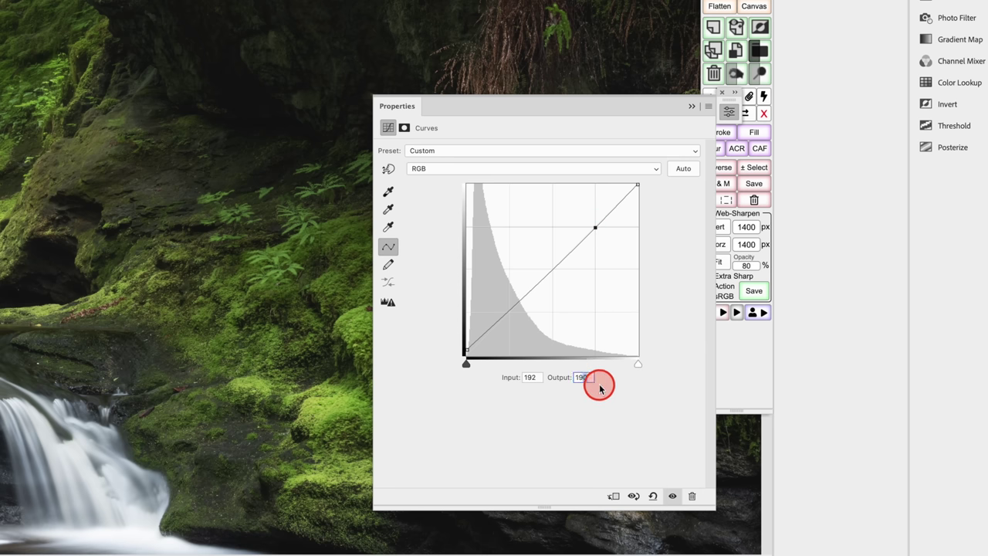
left_click(533, 377)
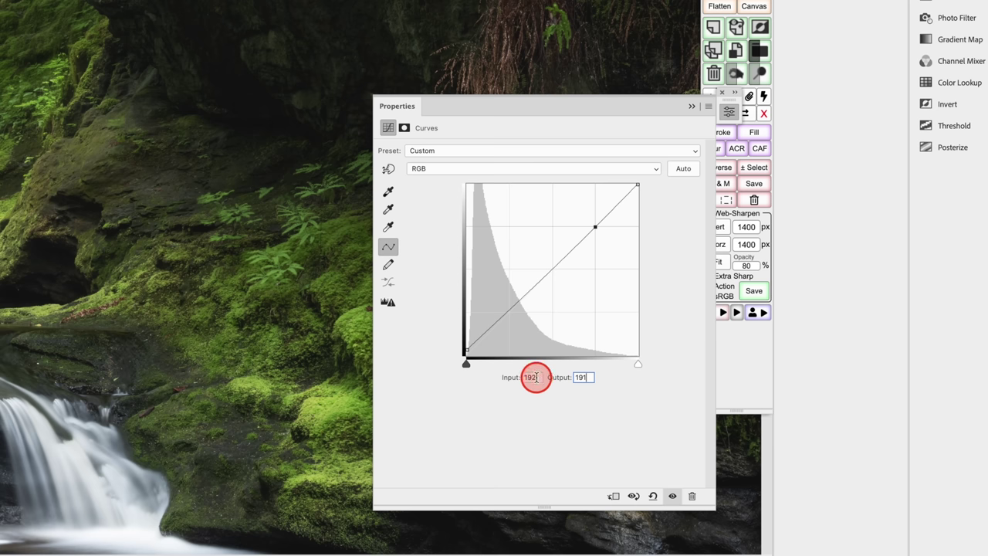
type("191")
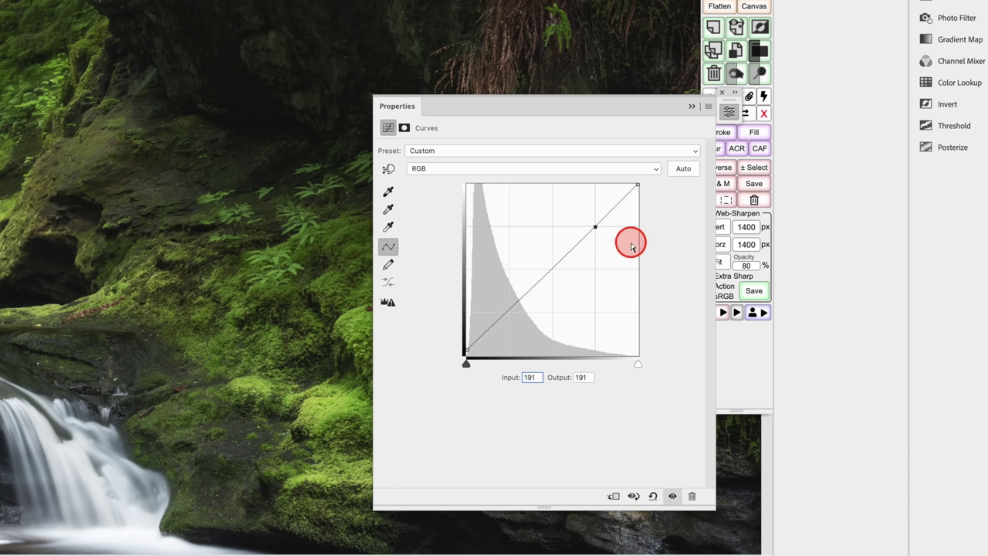
Add a midtone anchor point at 128/128 and a shadow anchor point with input 62 and output 62
left_click(553, 268)
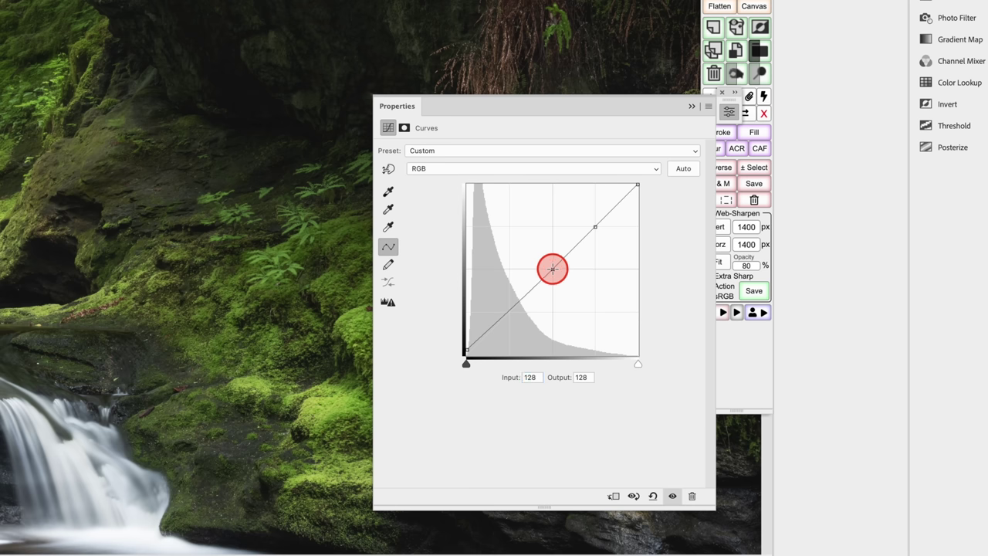
left_click(580, 377)
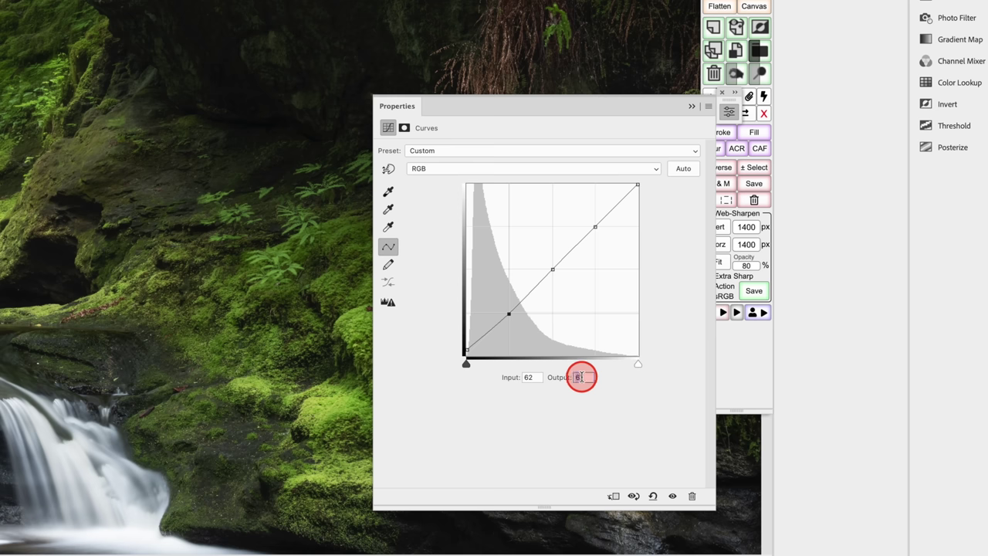
type("62")
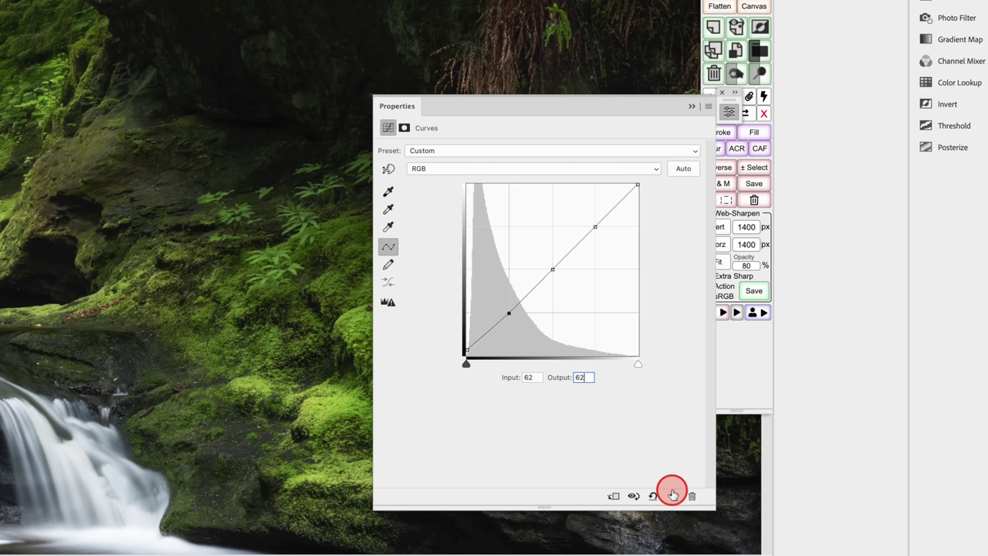
Toggle the new curves adjustment's visibility to compare the shadows, and collapse its settings to view the whole image
left_click(674, 497)
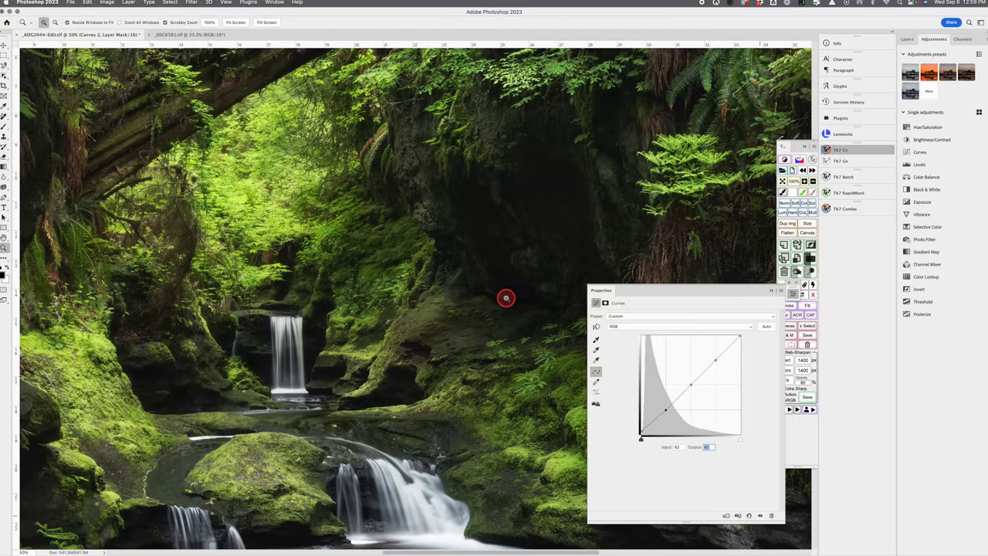
left_click(771, 291)
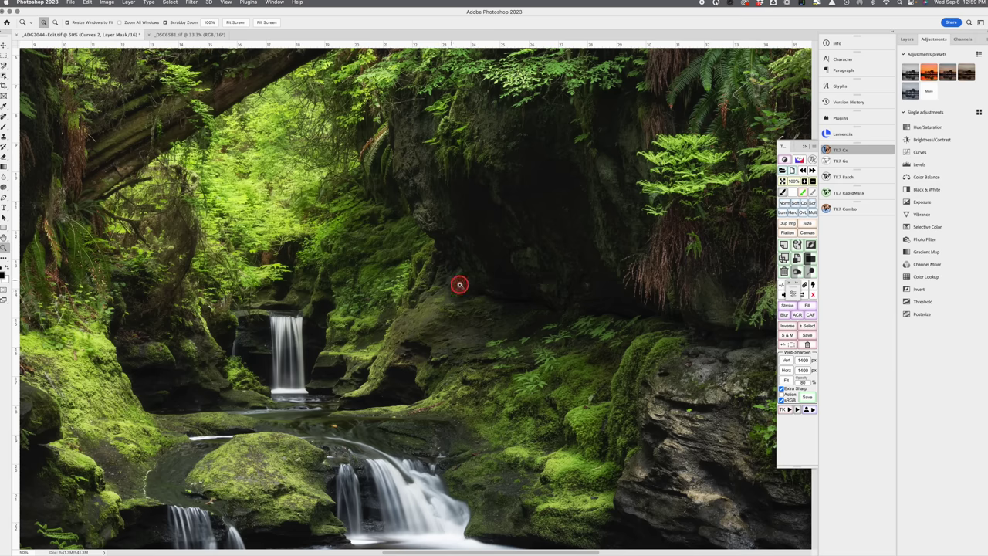
left_click(460, 280, "alt")
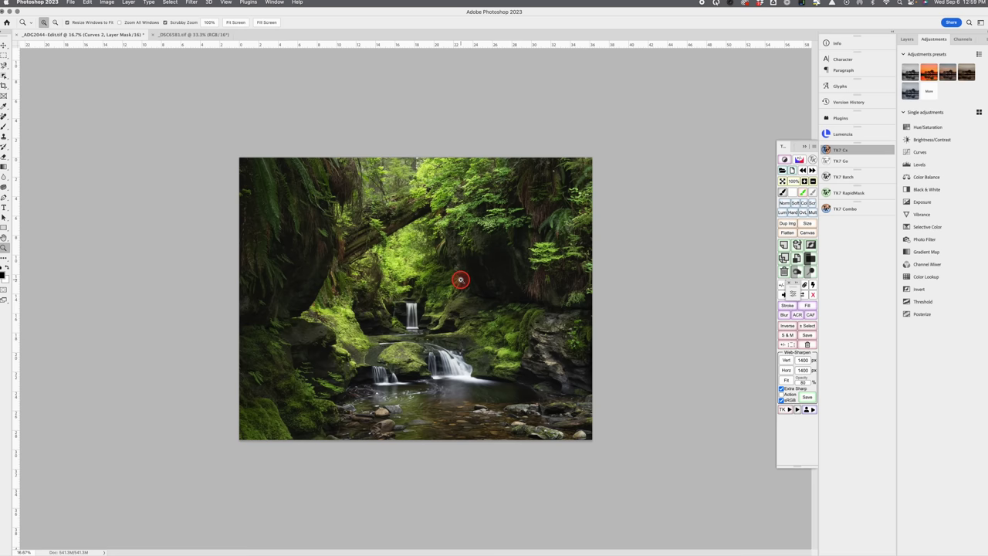
left_click(427, 294)
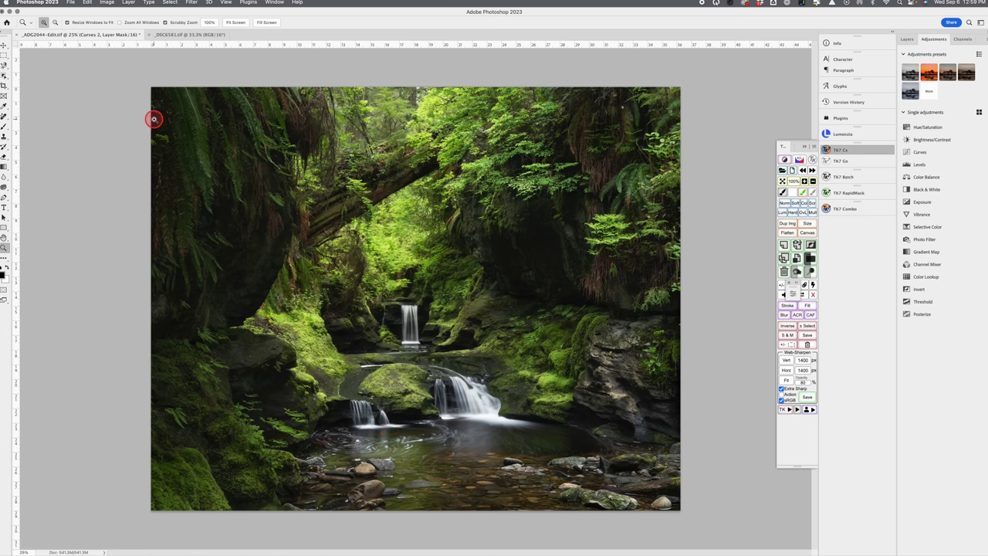
Resize the image to 20 inches wide at 300 pixels/inch, resampling with Preserve Details (enlargement)
left_click(109, 3)
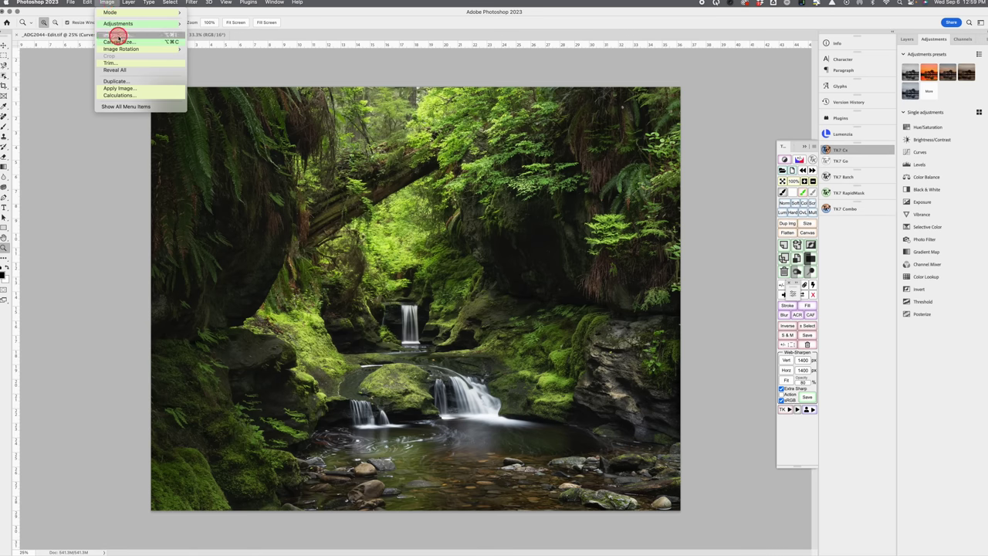
left_click(118, 35)
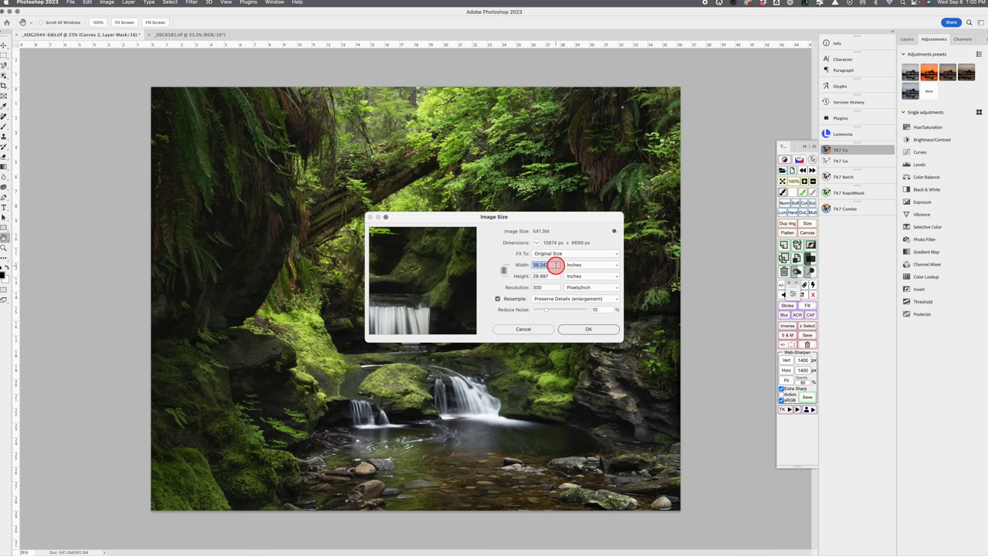
type("20.5")
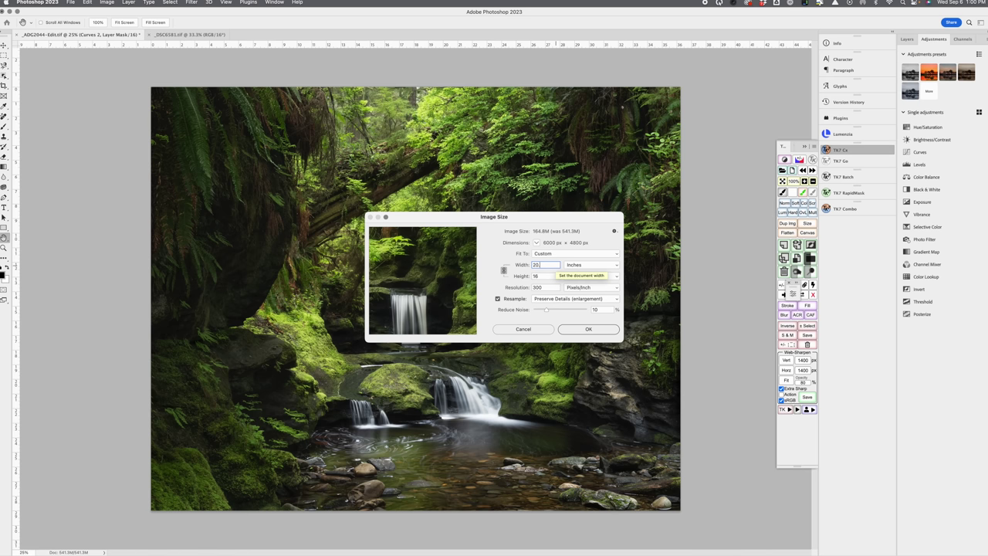
left_click(546, 289)
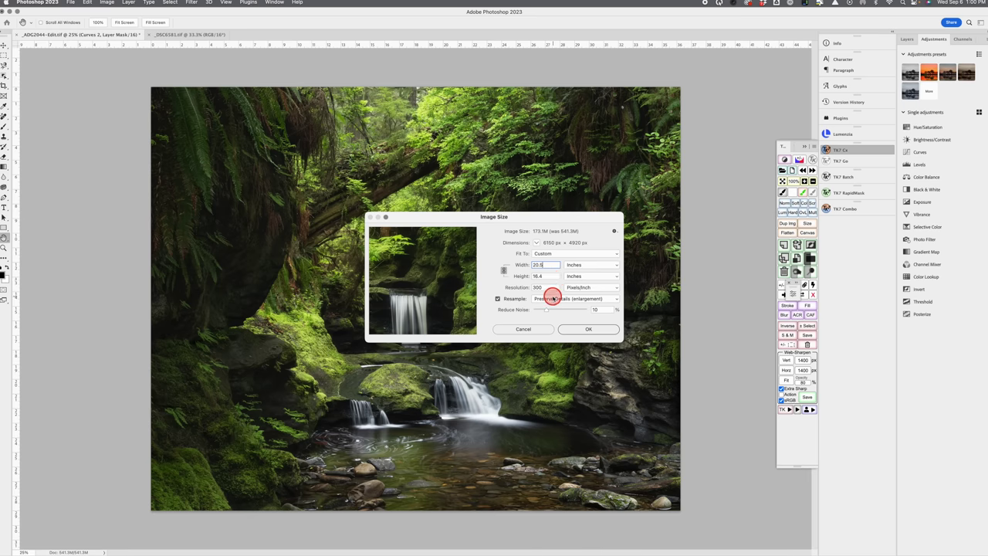
left_click_drag(546, 266, 526, 264)
type("20")
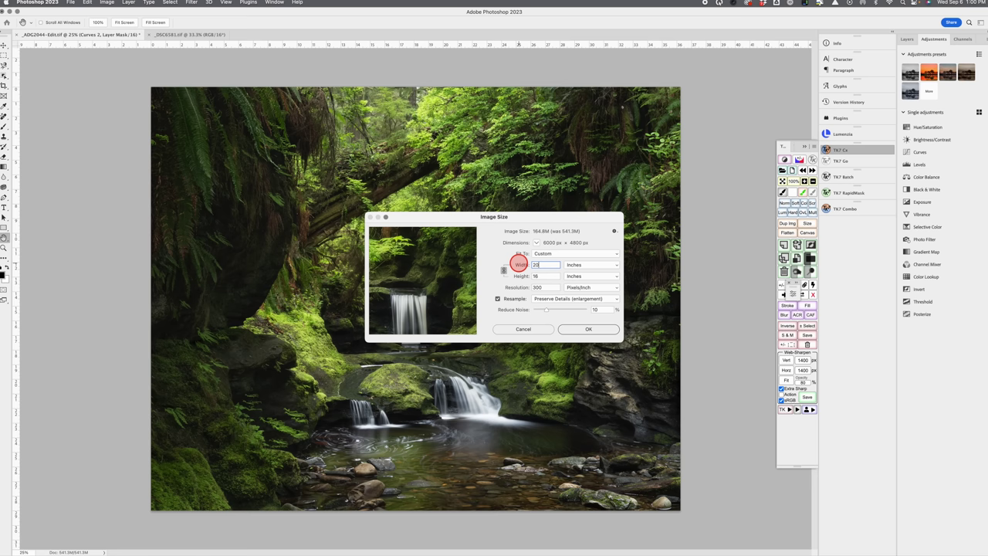
left_click(582, 330)
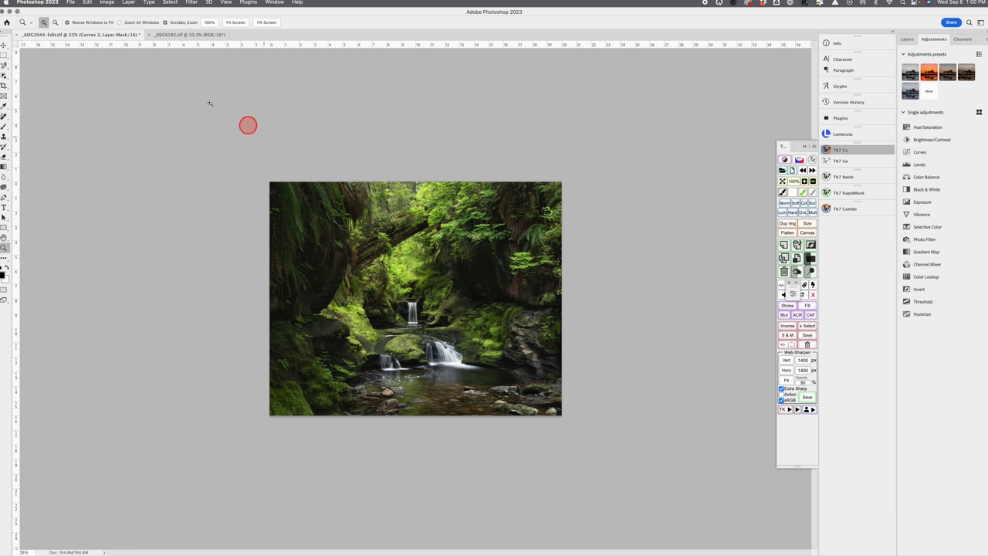
Enlarge the canvas to 23 × 19 inches around the centred photo, using white as the extension colour
left_click(108, 3)
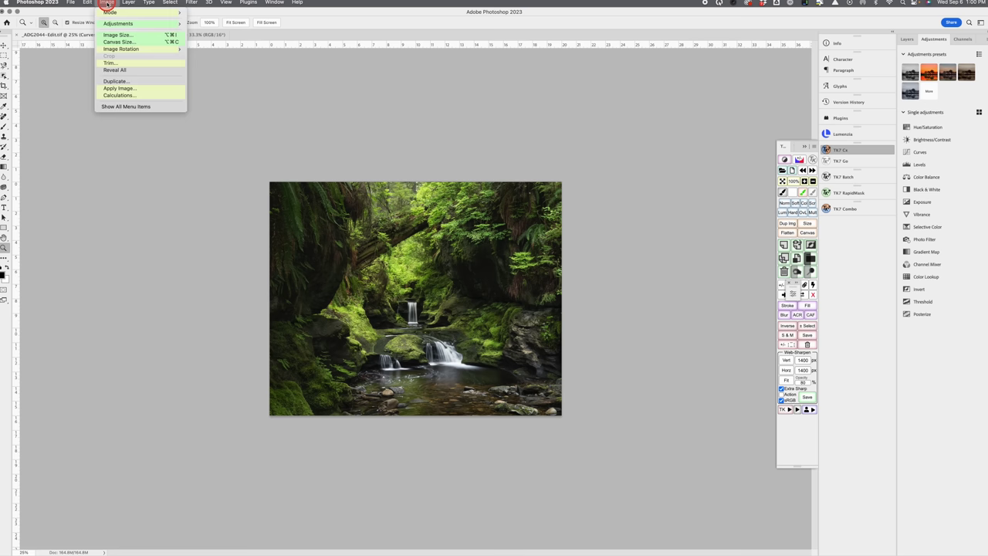
left_click(116, 41)
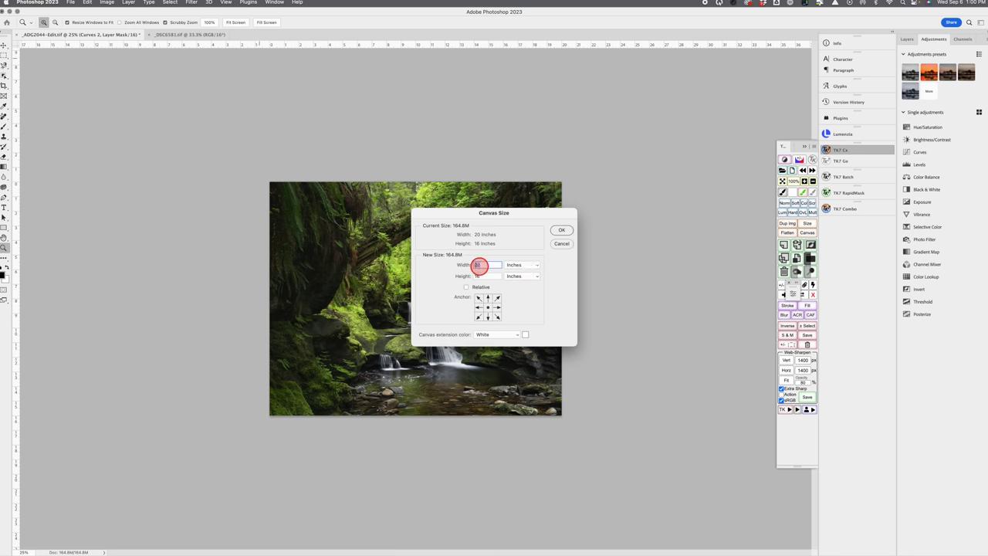
left_click_drag(478, 265, 485, 272)
left_click_drag(483, 275, 470, 276)
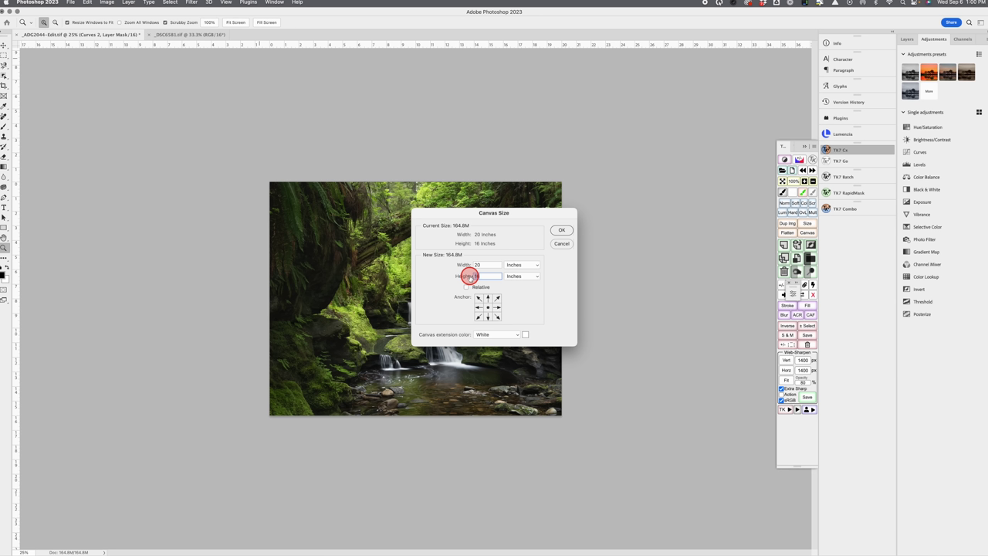
type("19")
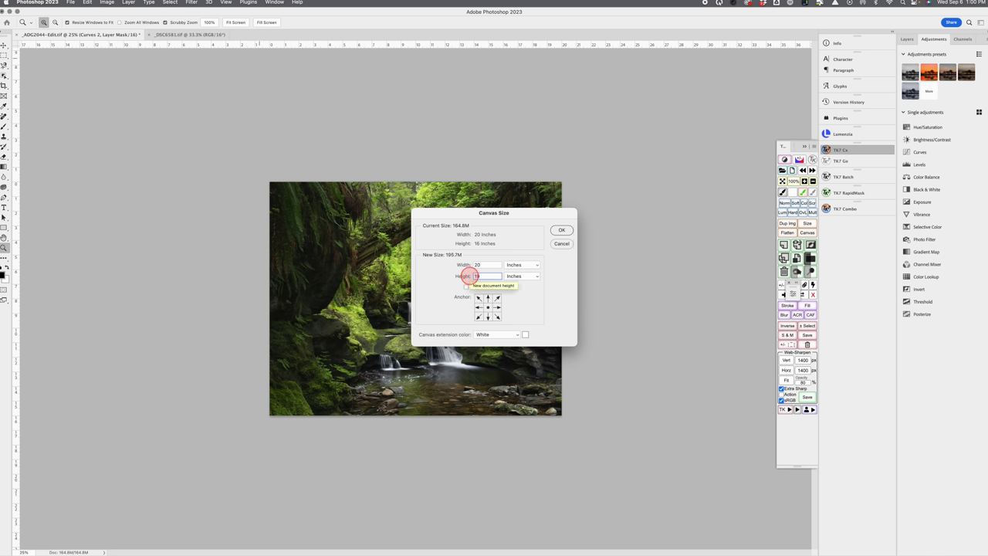
left_click(481, 265)
left_click_drag(484, 265, 466, 265)
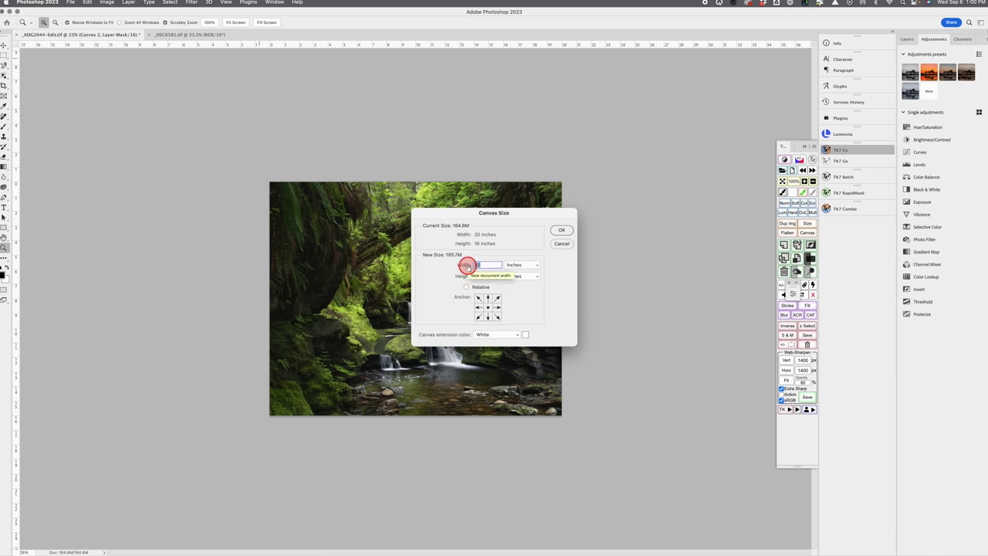
type("23")
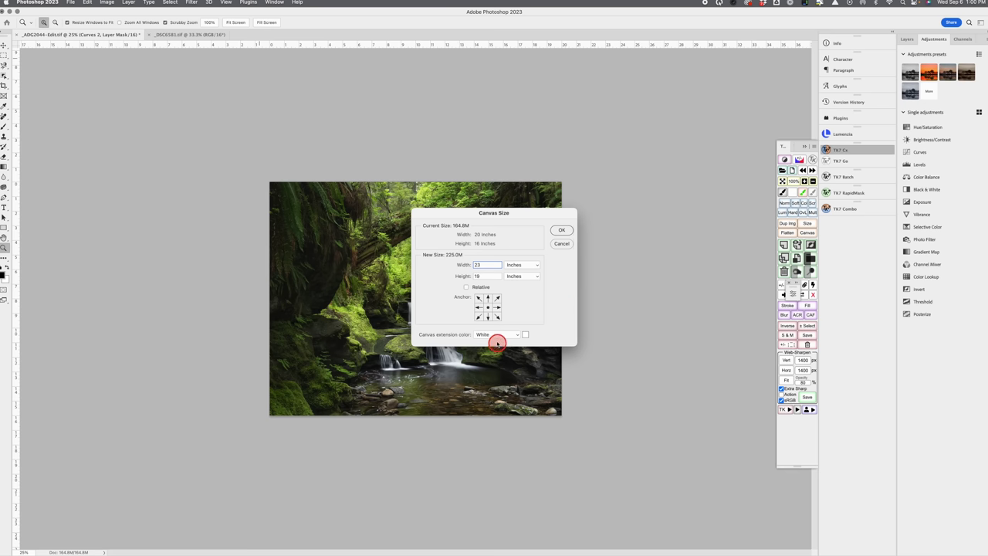
left_click(559, 229)
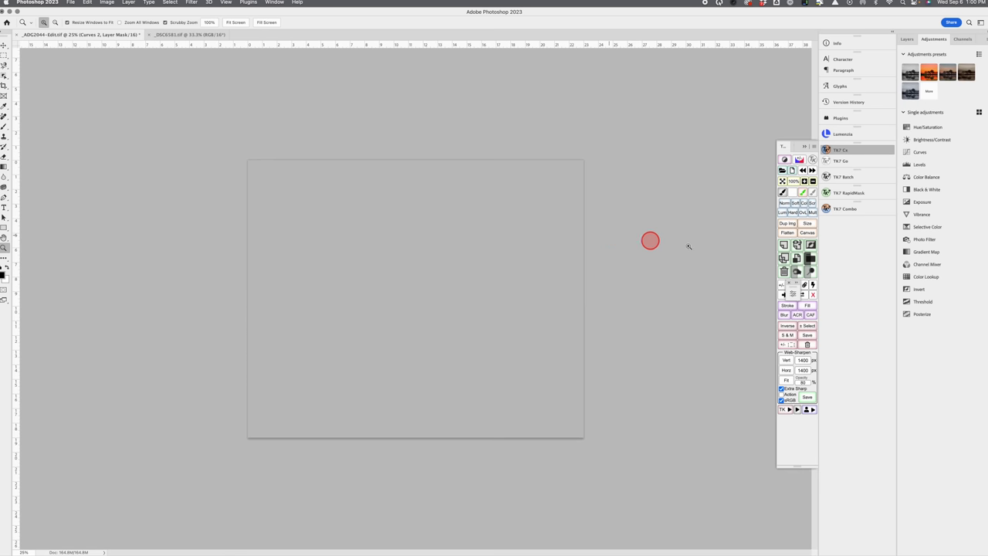
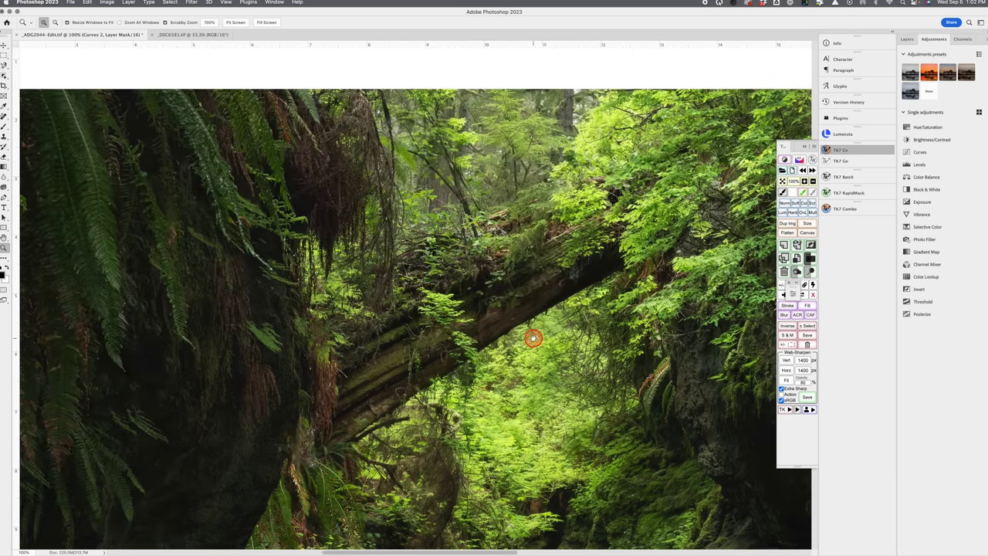
Inspect the photo's detail at 100% and view the bordered image full screen against black and custom surround colours
left_click_drag(532, 335, 42, 293)
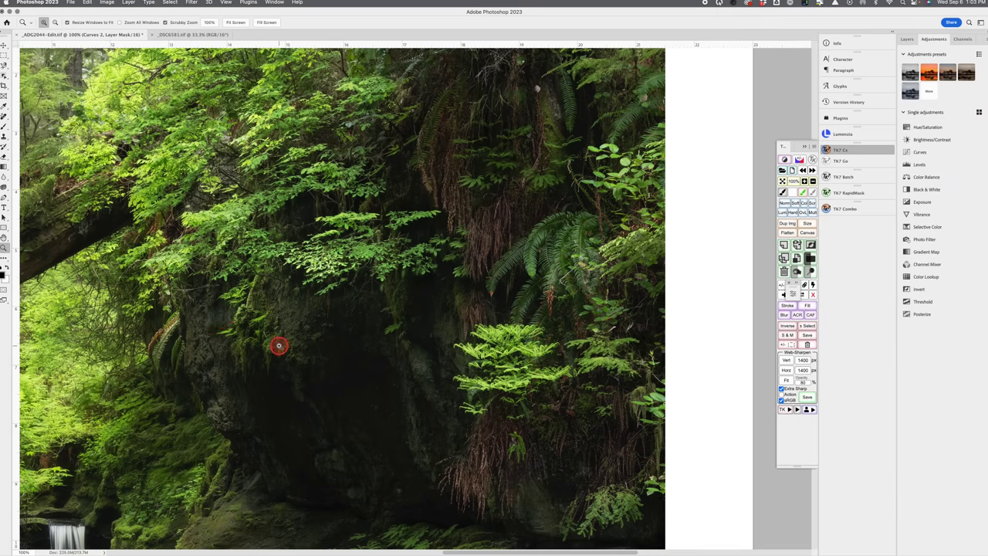
scroll(228, 328, "up", 2)
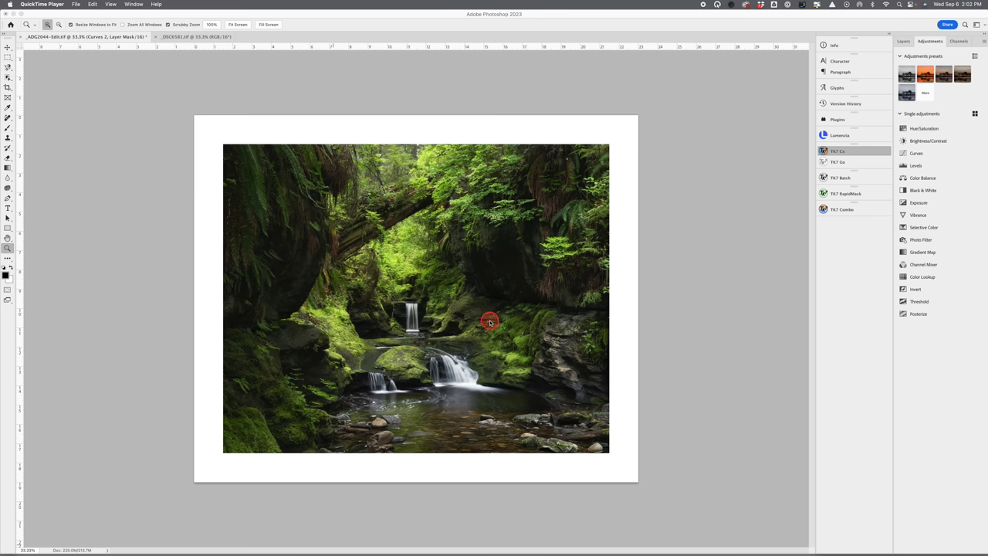
left_click(746, 316)
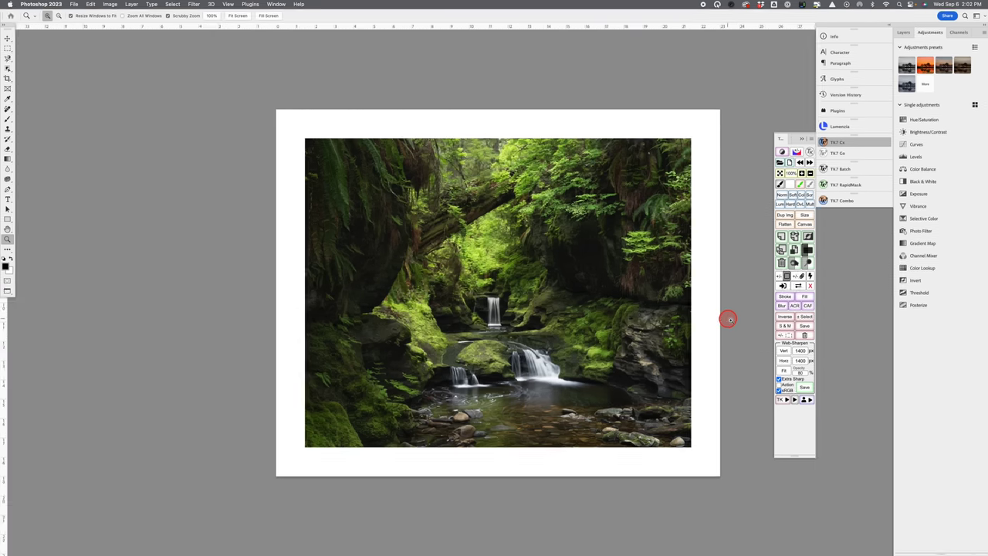
key("f")
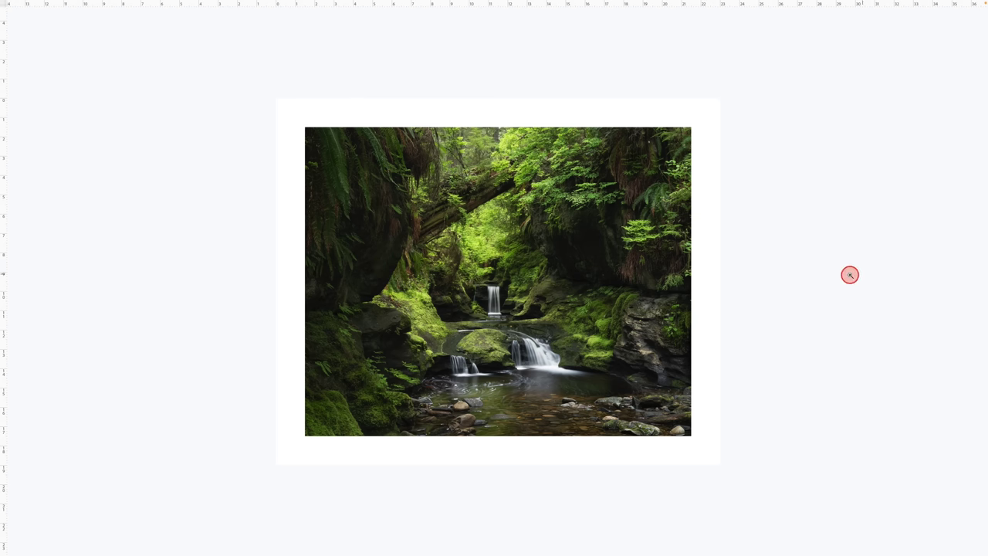
right_click(850, 275)
left_click(858, 286)
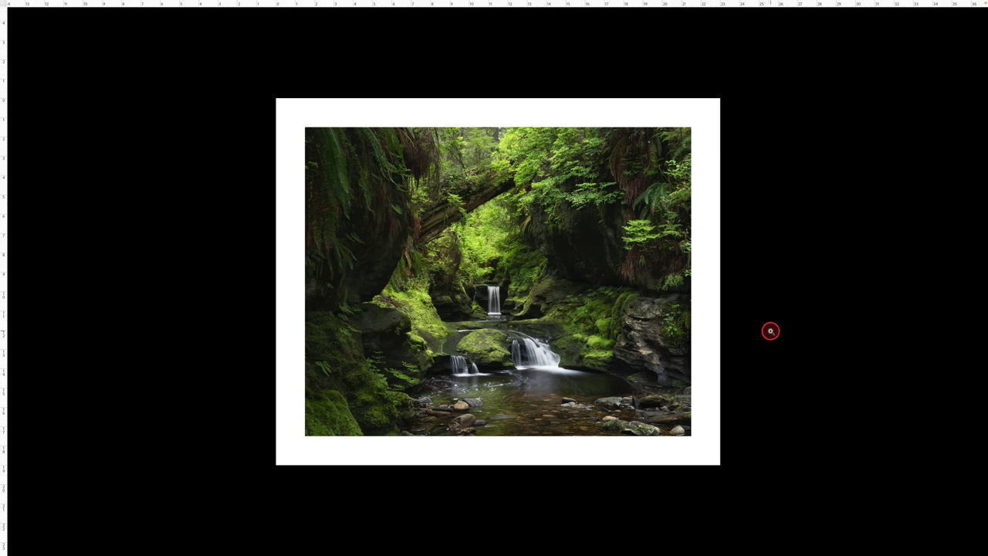
right_click(801, 331)
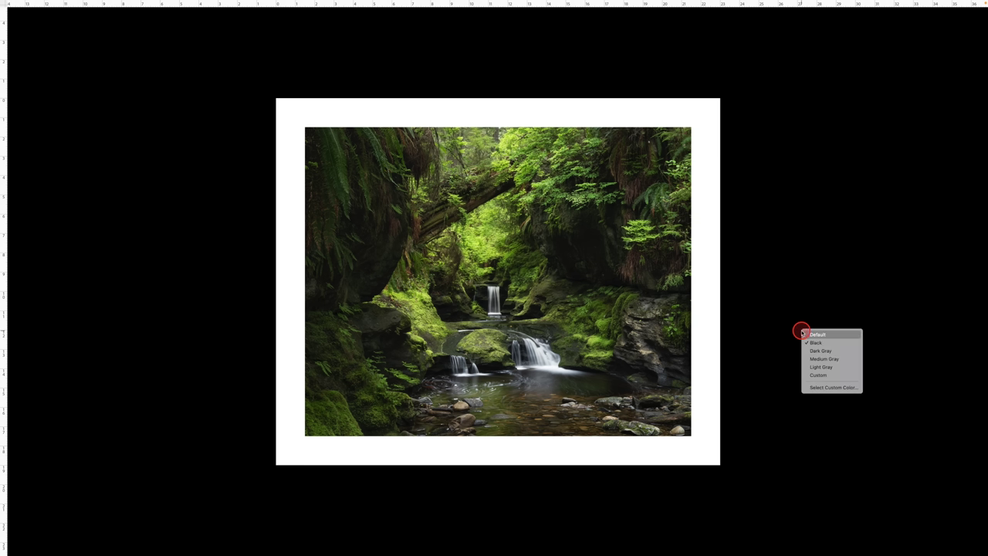
left_click(817, 376)
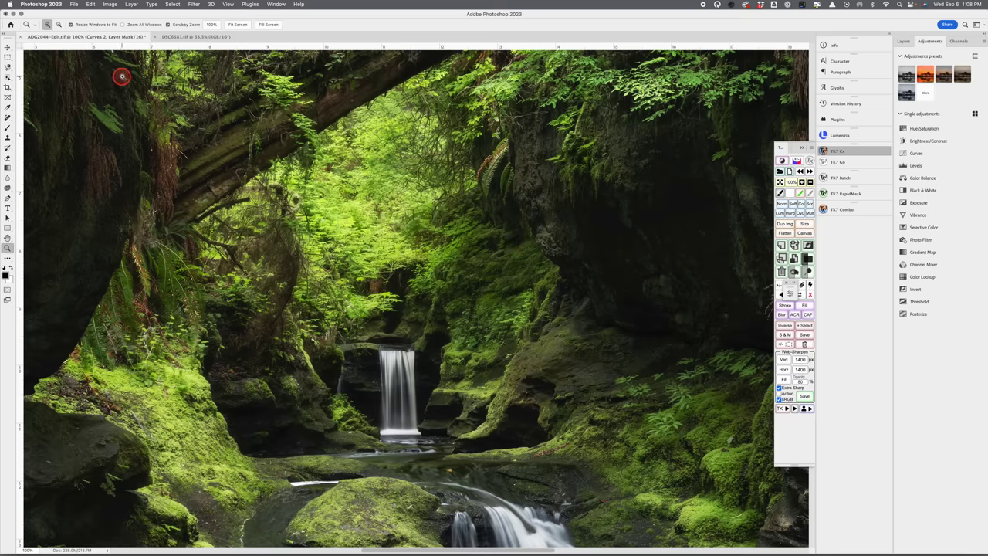
Open the print setup and set the EPSON Stylus Pro 7880's paper size to the custom 16x20 sheet (600 by 500 mm)
left_click(73, 5)
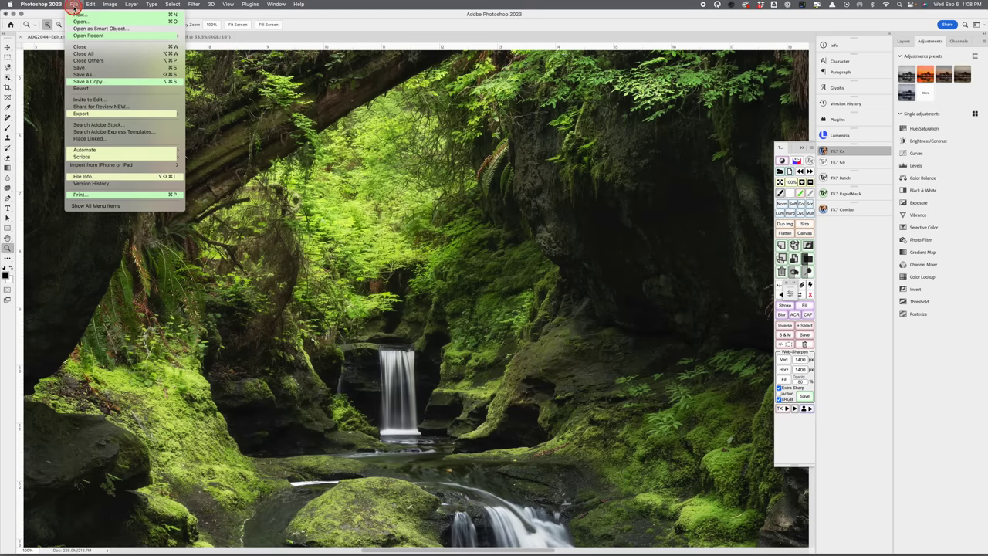
left_click(95, 194)
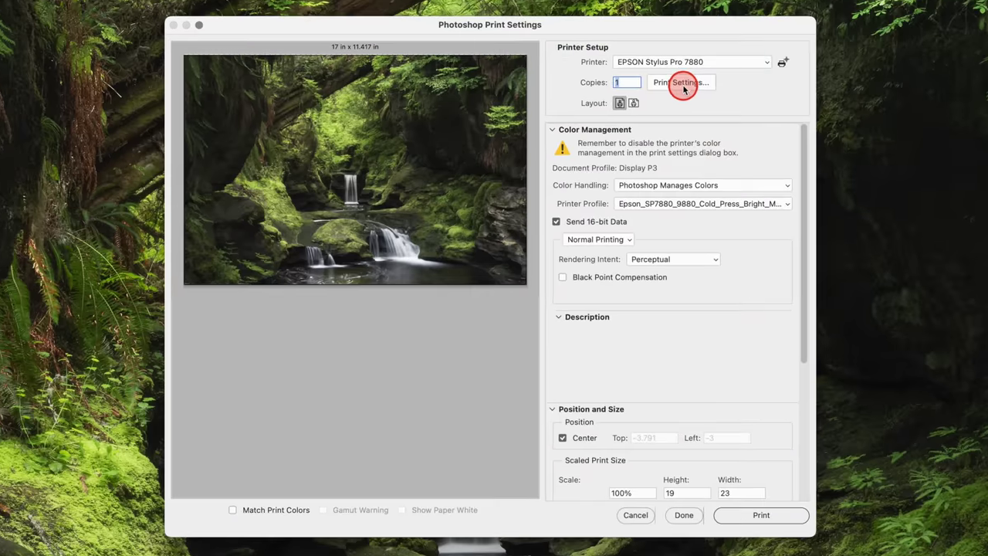
left_click(681, 84)
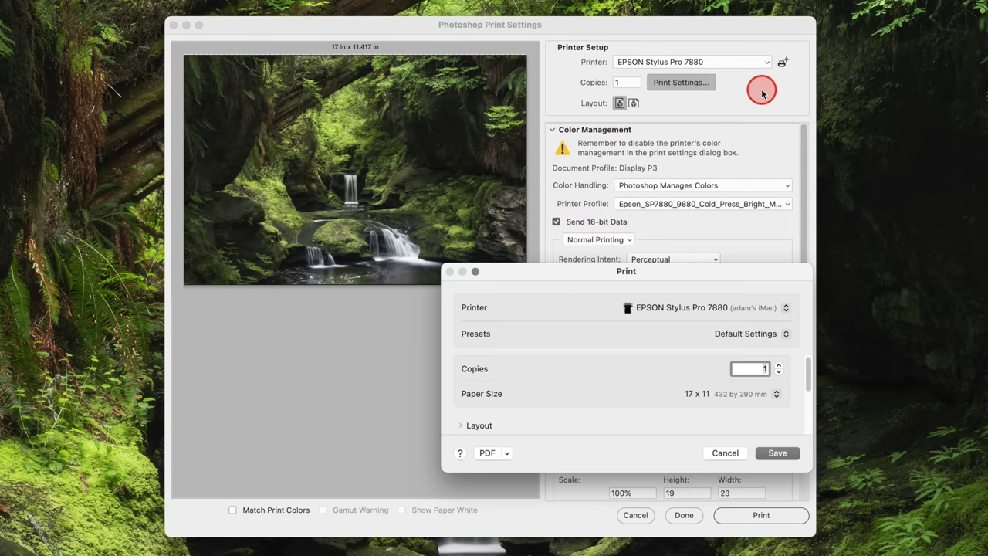
left_click(700, 398)
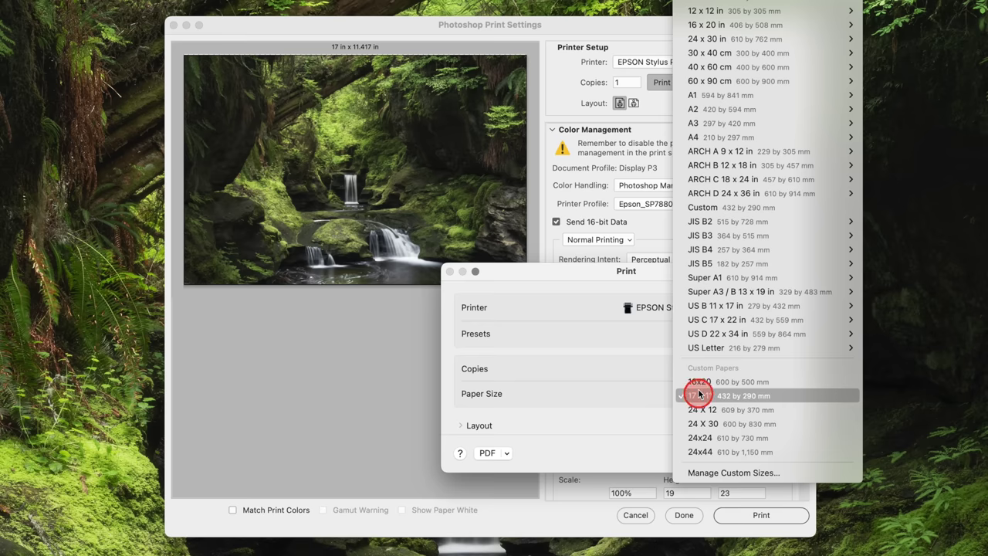
left_click(699, 382)
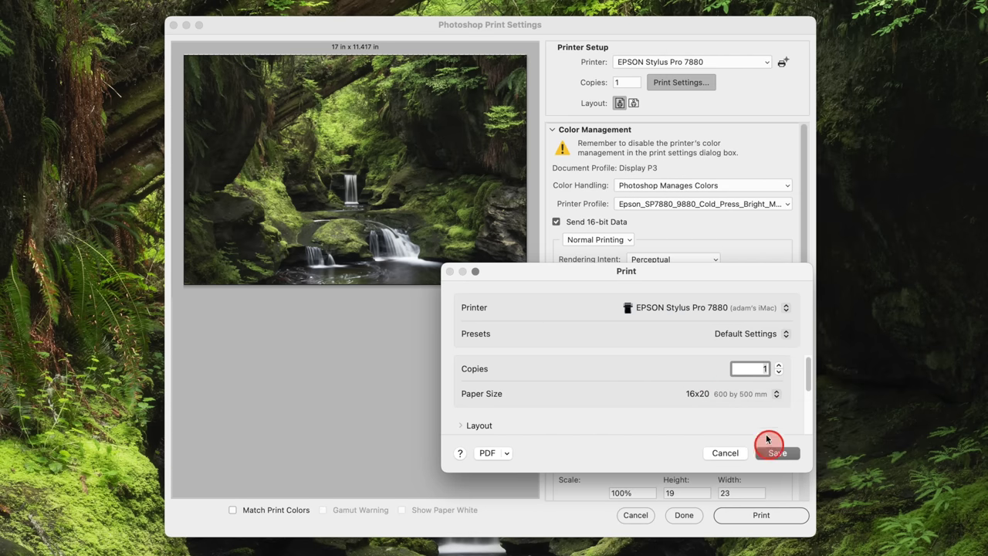
Expand the printer options and check which color matching mode is selected
left_click_drag(808, 376, 807, 412)
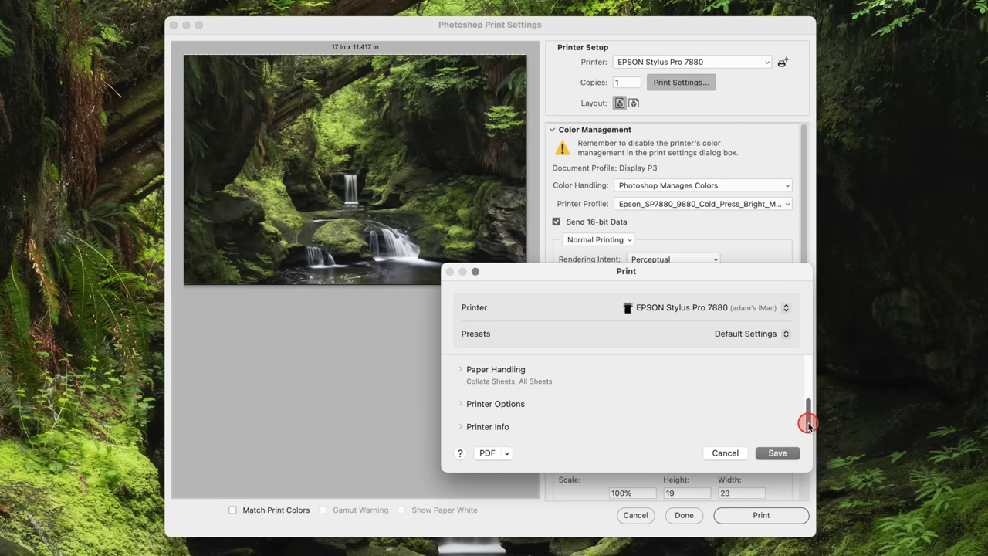
left_click(495, 406)
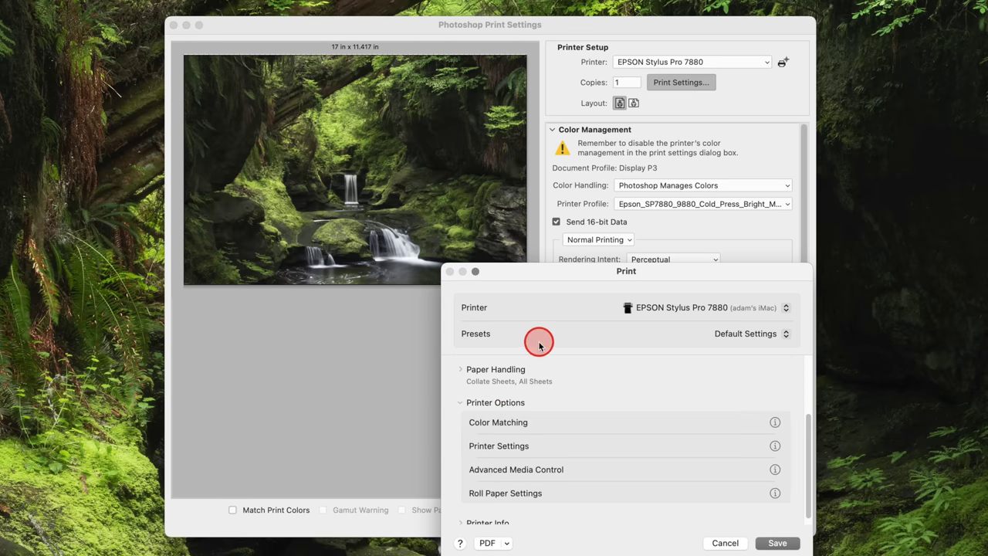
left_click(514, 359)
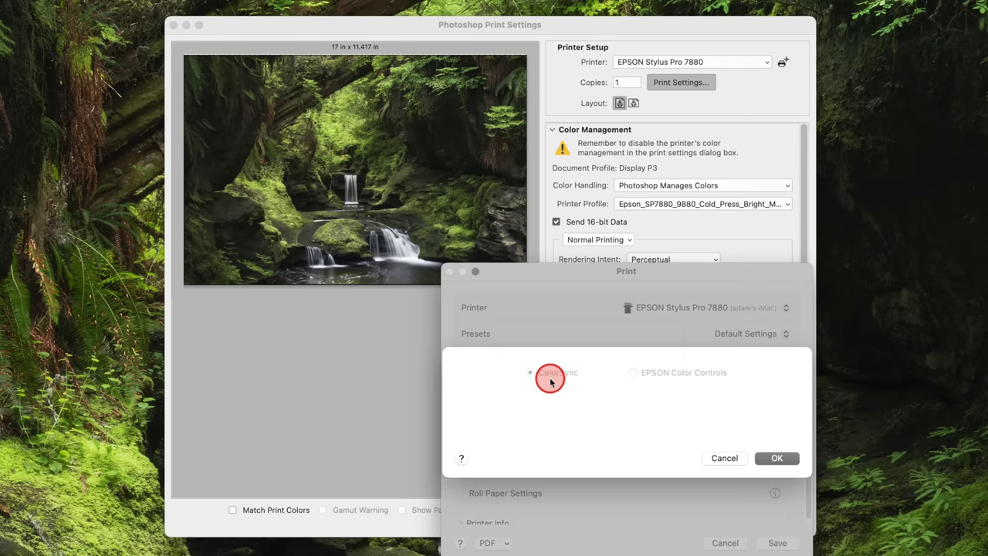
left_click(773, 461)
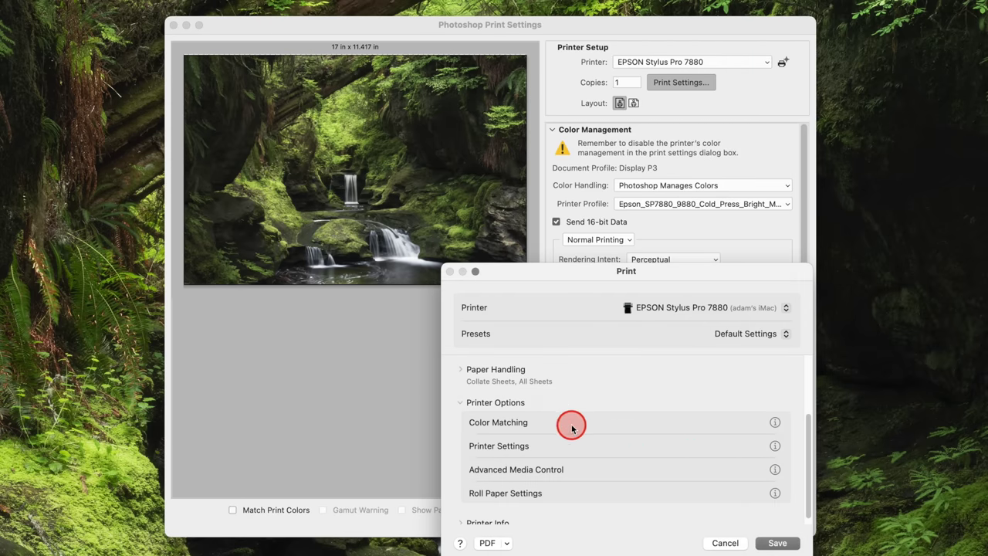
Review the printer's basic media, resolution and 16-bit output settings and its advanced color settings
left_click(511, 452)
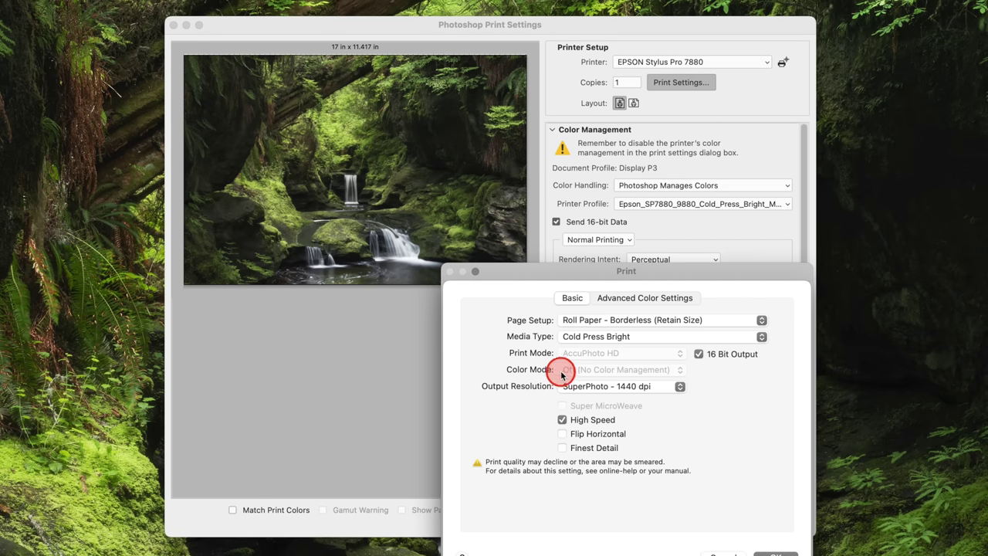
left_click(699, 353)
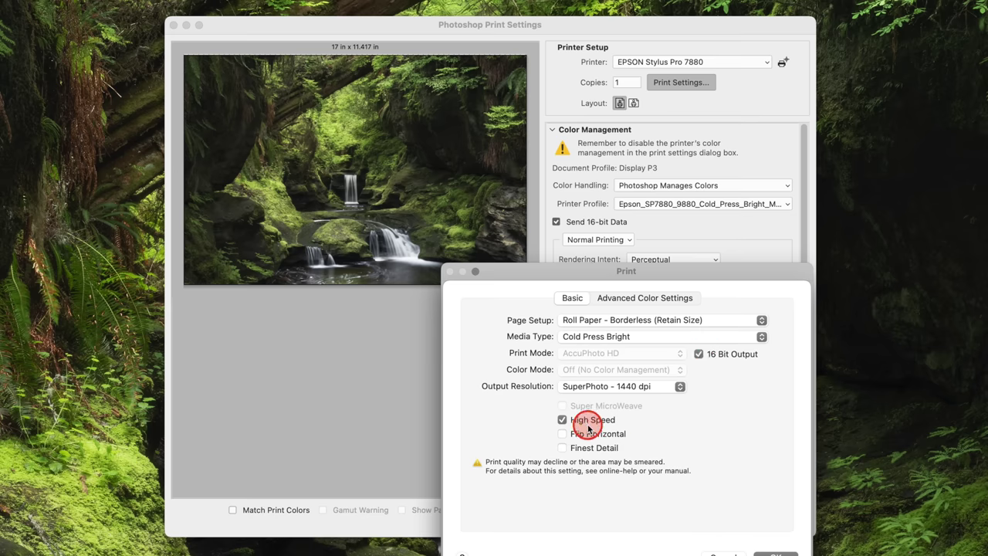
left_click(660, 297)
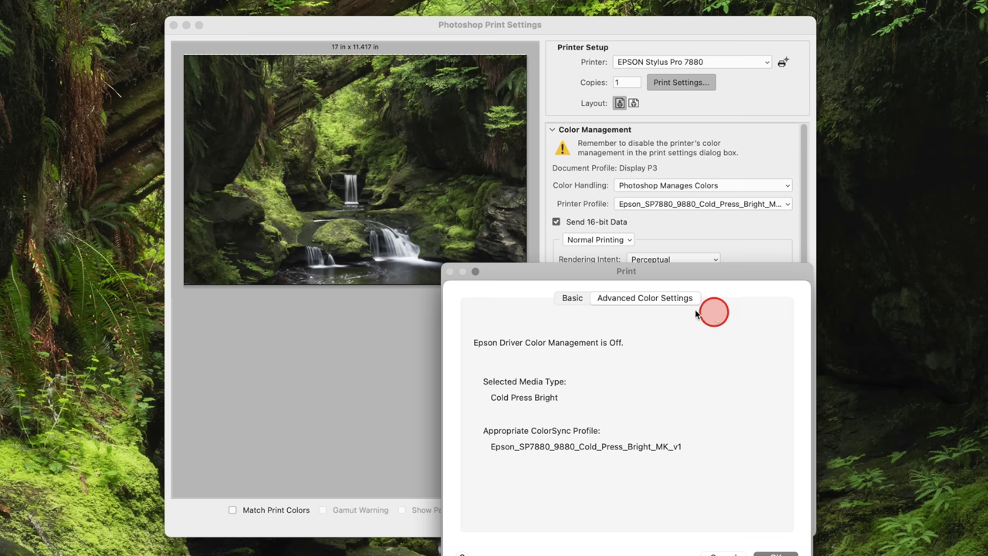
left_click(573, 298)
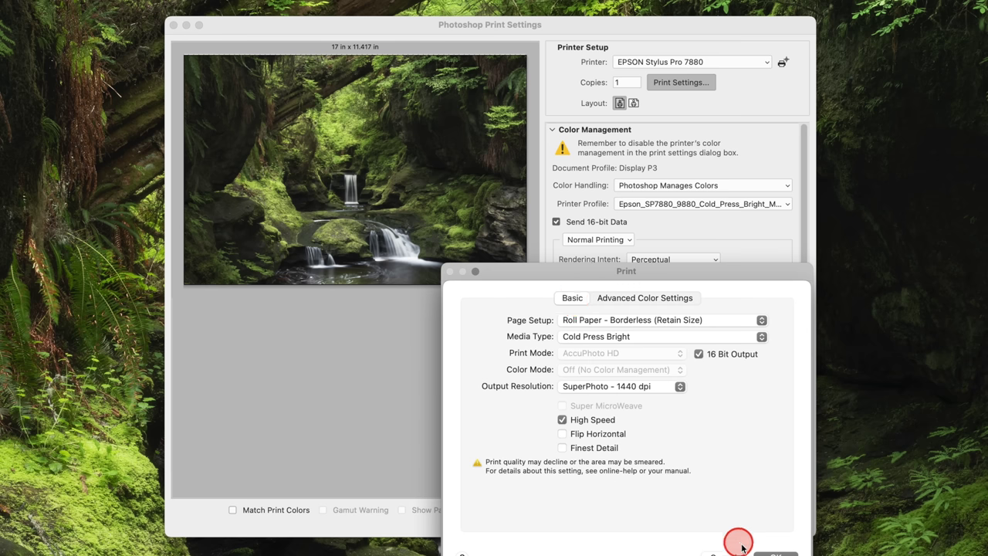
left_click(767, 553)
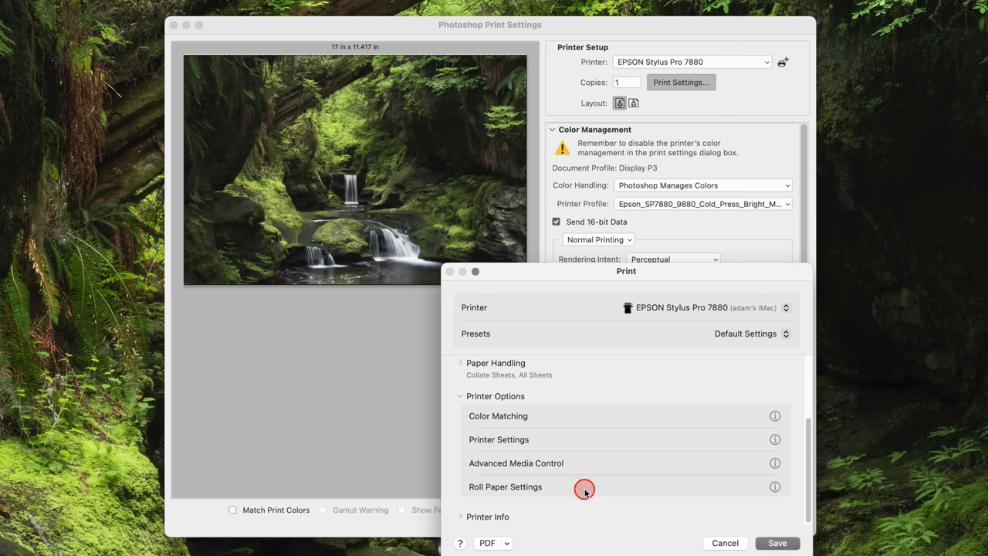
Check the roll paper's auto cut setting and save the printer settings
left_click(539, 490)
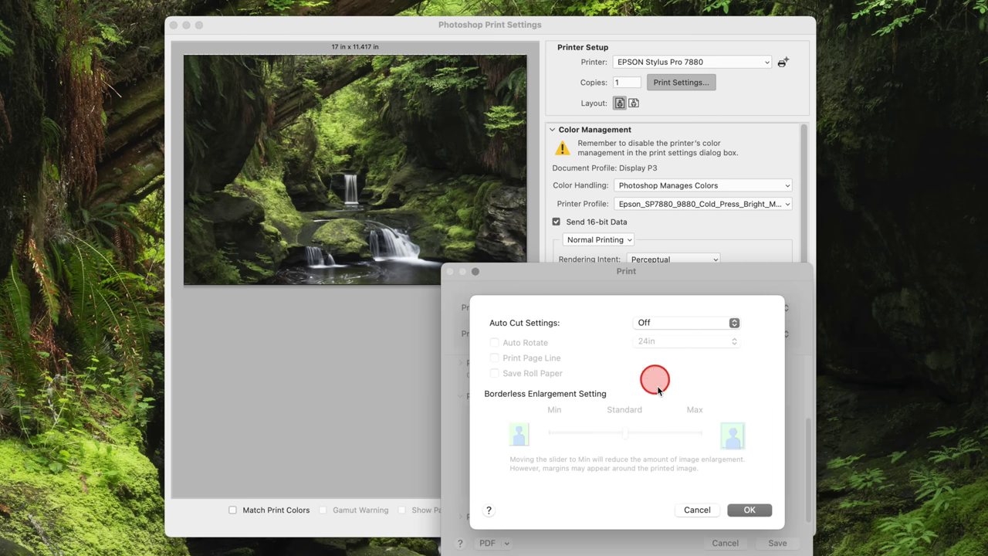
left_click(747, 509)
left_click(776, 542)
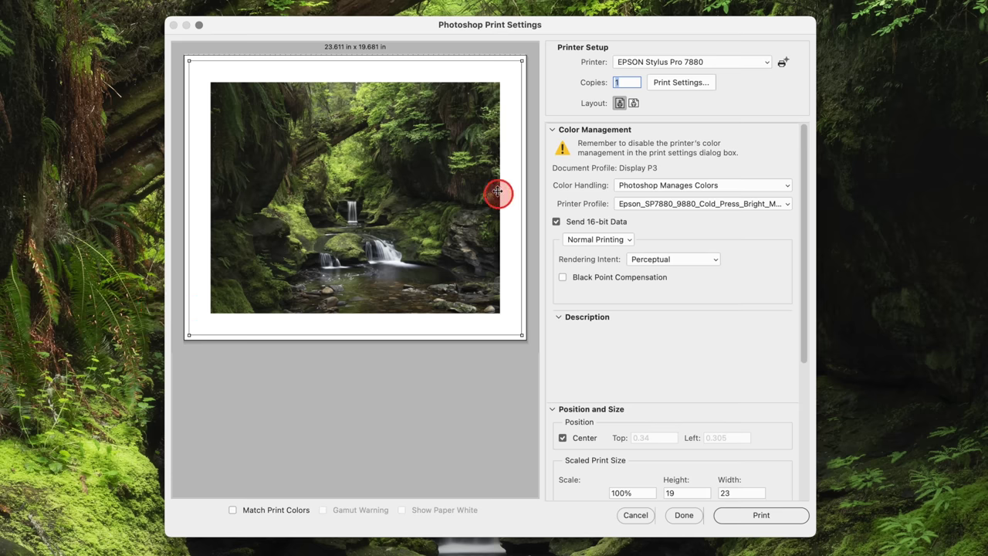
Toggle Match Print Colors on and off to compare the soft-proofed print preview with the normal preview
left_click(233, 511)
left_click(233, 511)
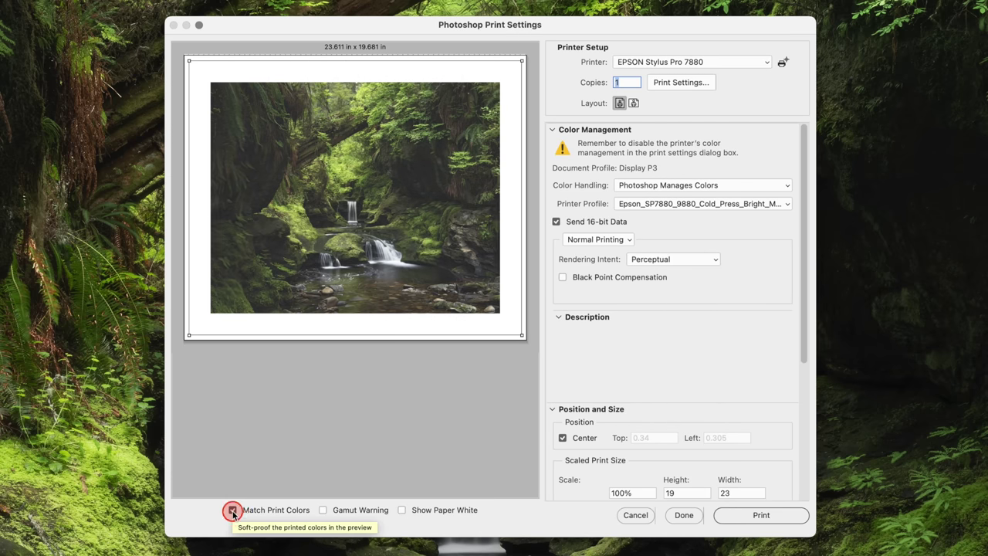
left_click(232, 511)
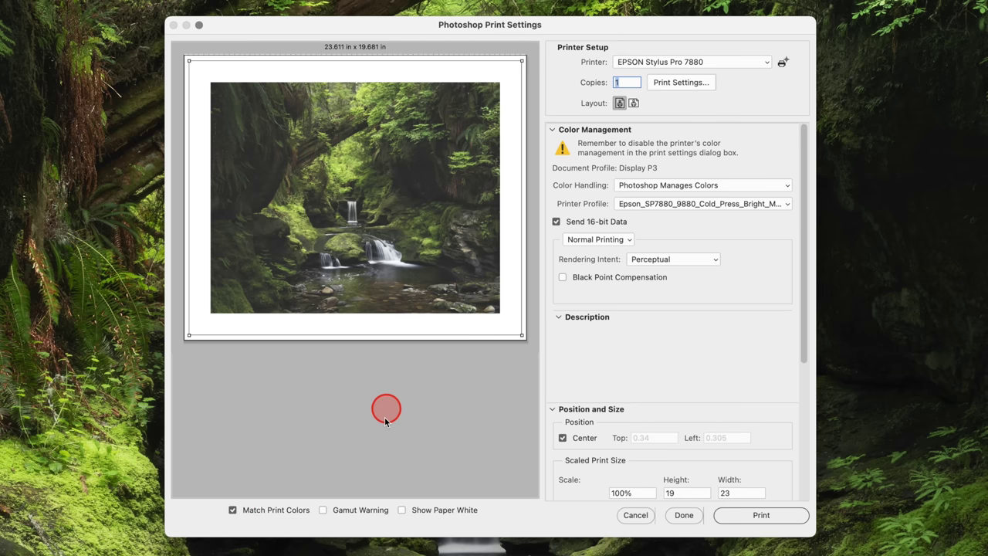
left_click(233, 510)
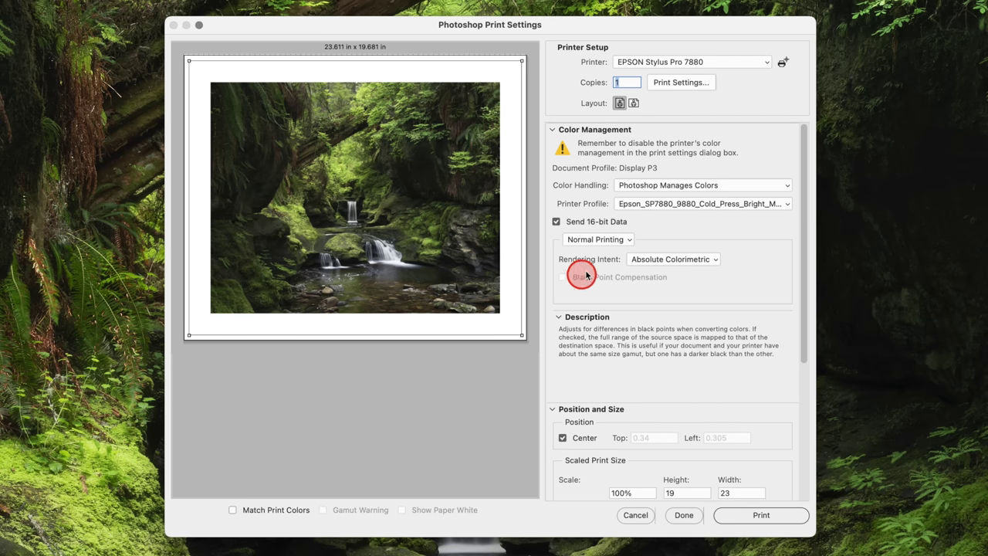
mouse_move(673, 276)
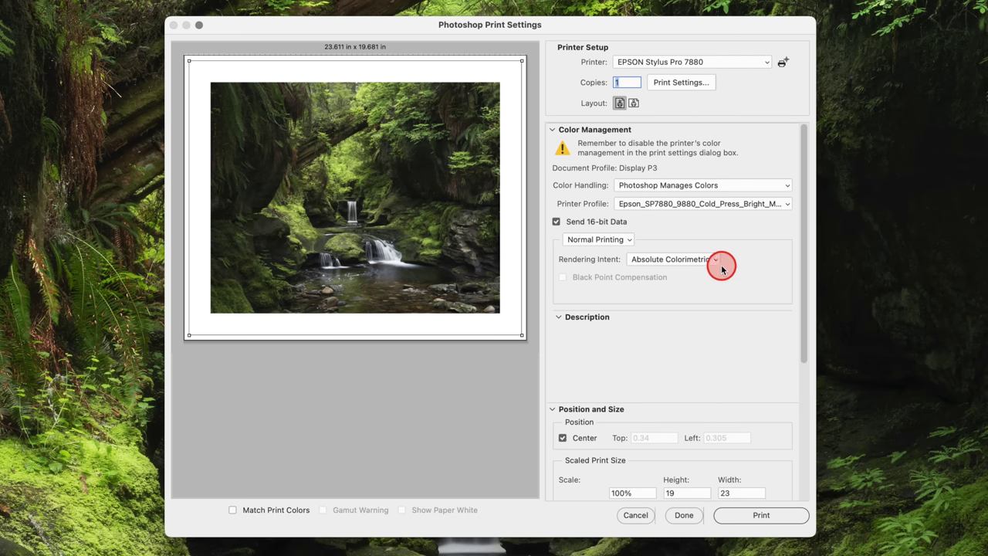
Compare the Perceptual and Relative Colorimetric rendering intents for the print and set the intent to Perceptual
left_click(712, 261)
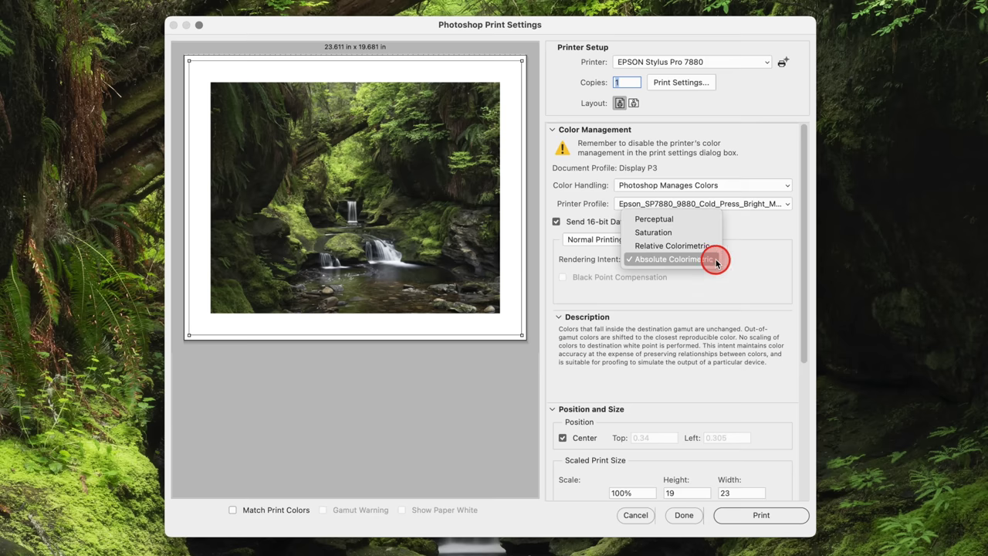
left_click(680, 224)
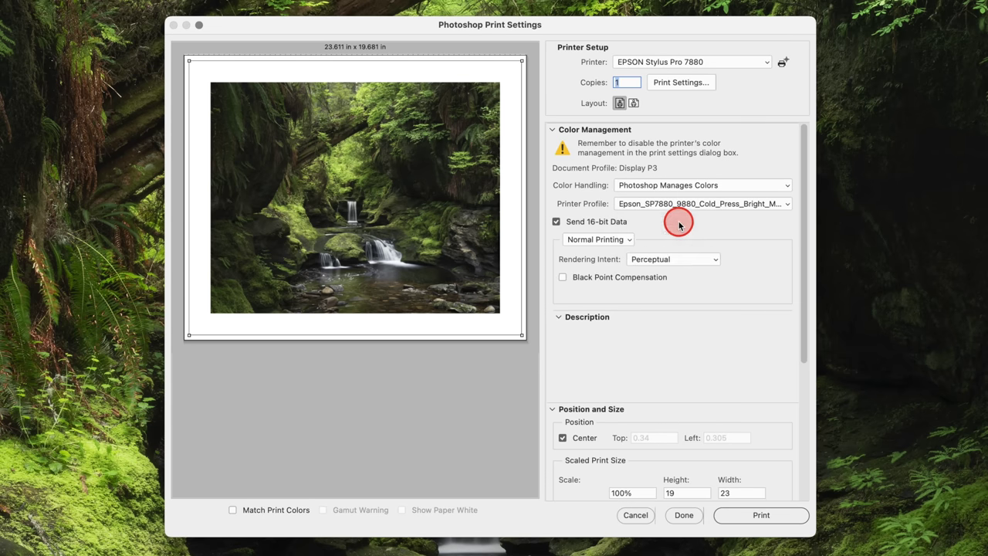
left_click(712, 261)
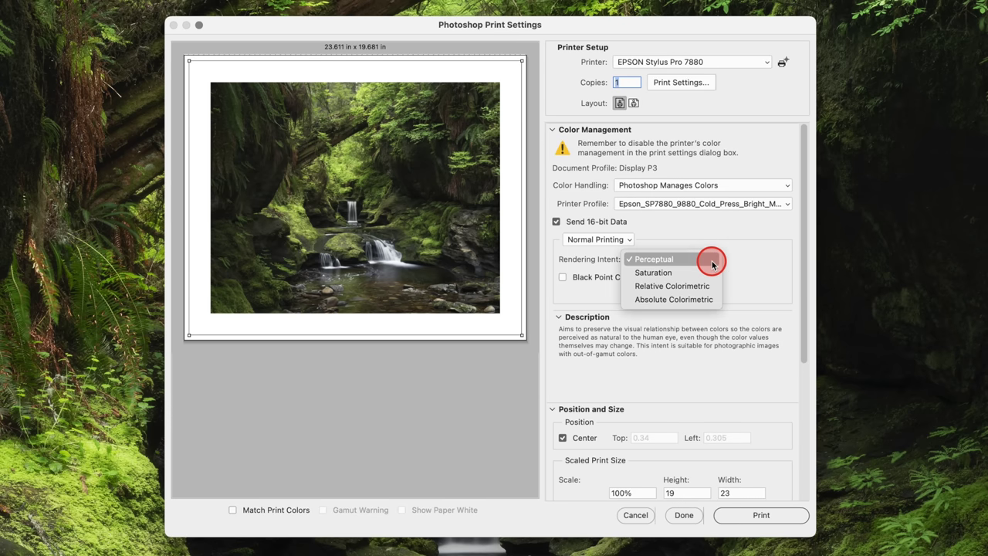
left_click(706, 286)
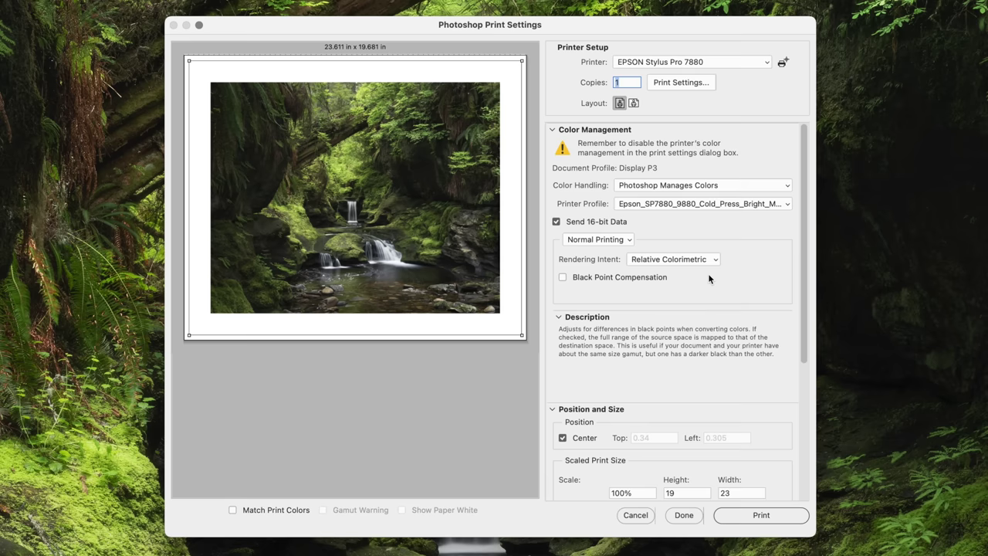
left_click(709, 271)
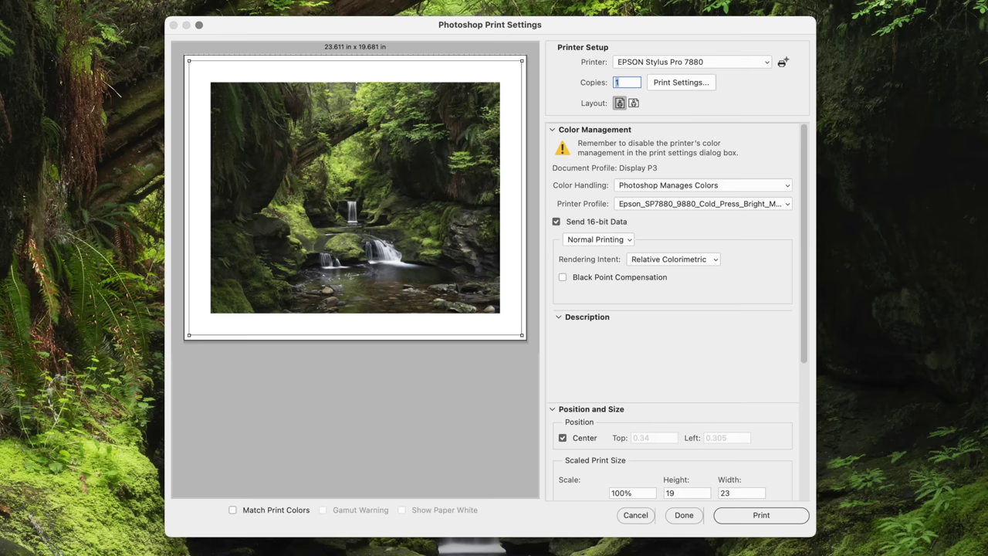
left_click(705, 261)
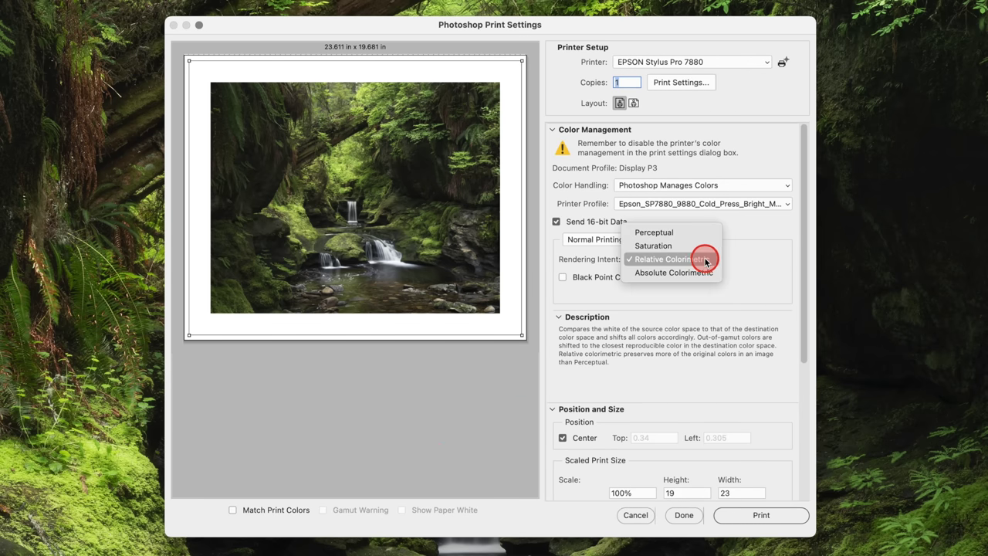
left_click(694, 232)
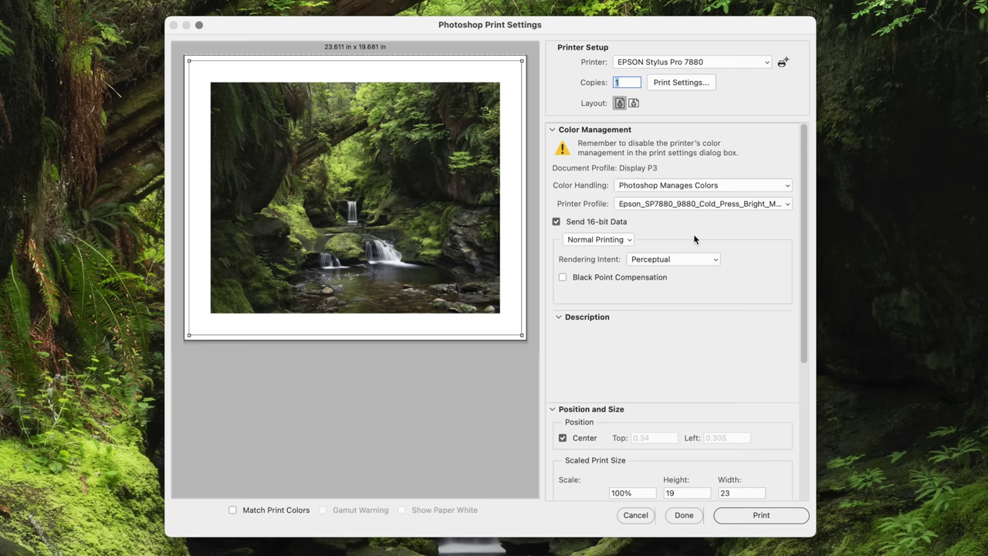
Try Black Point Compensation with the Perceptual rendering intent and turn it back off
mouse_move(694, 240)
left_mouse_down()
mouse_move(655, 287)
mouse_move(599, 303)
left_mouse_up()
left_click(598, 303)
mouse_move(597, 298)
left_mouse_down()
mouse_move(589, 291)
mouse_move(600, 293)
left_mouse_up()
left_click(563, 277)
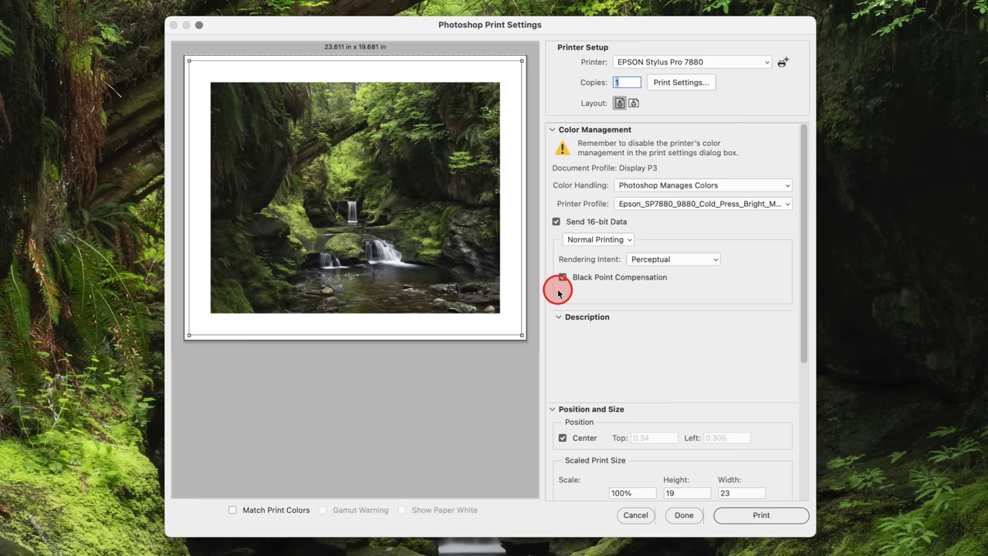
mouse_move(562, 277)
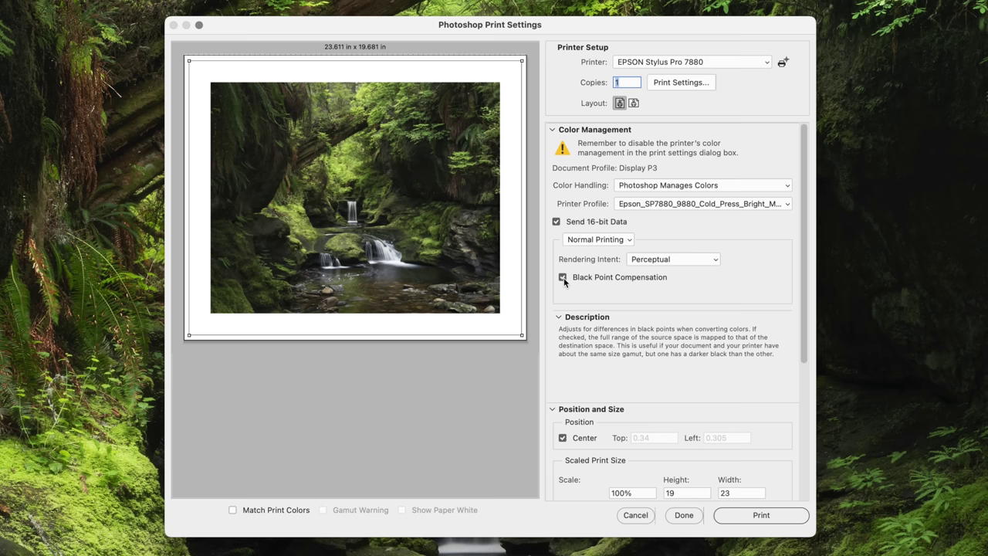
left_click(563, 277)
left_click(563, 280)
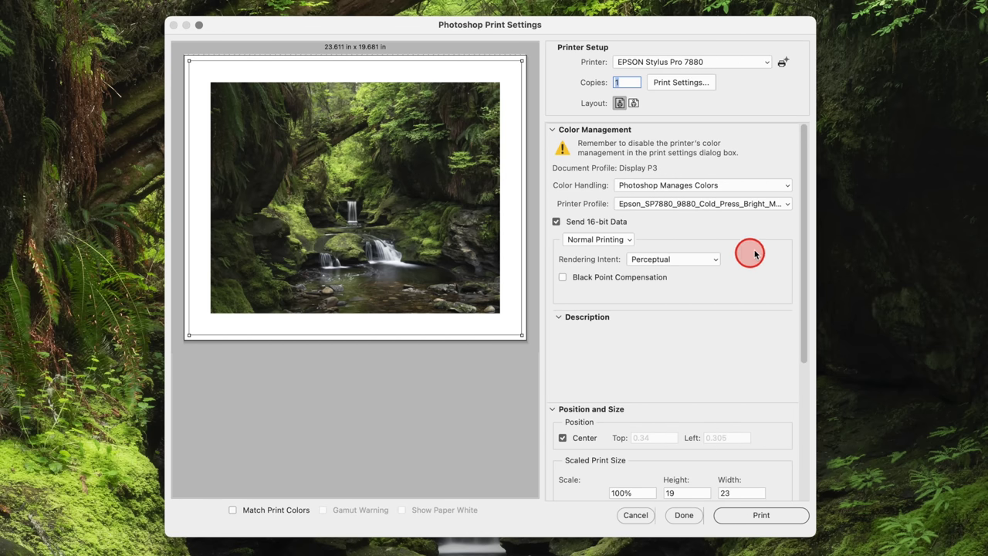
Try scaling the photo to fit the print media and restore the 100% print scale
left_click_drag(805, 222, 809, 388)
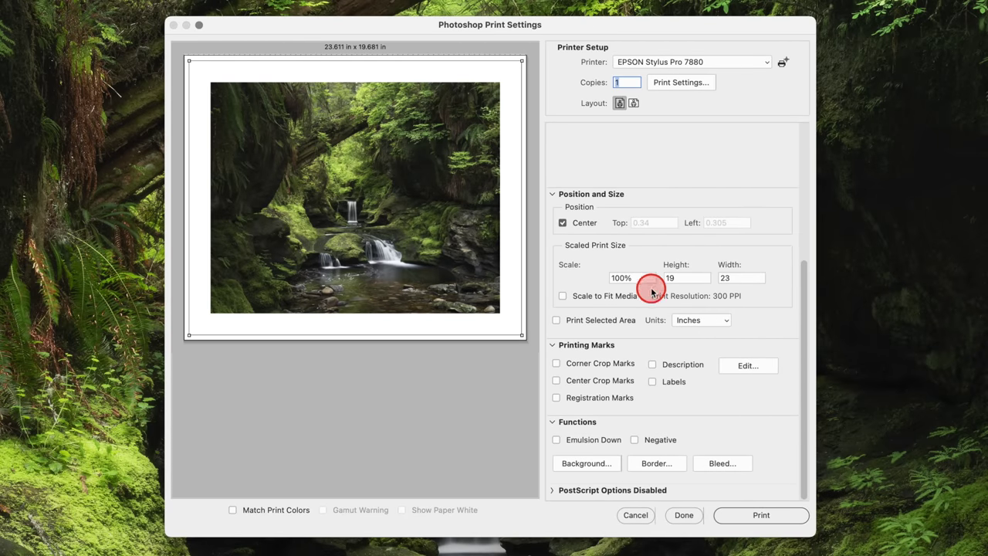
left_click(562, 297)
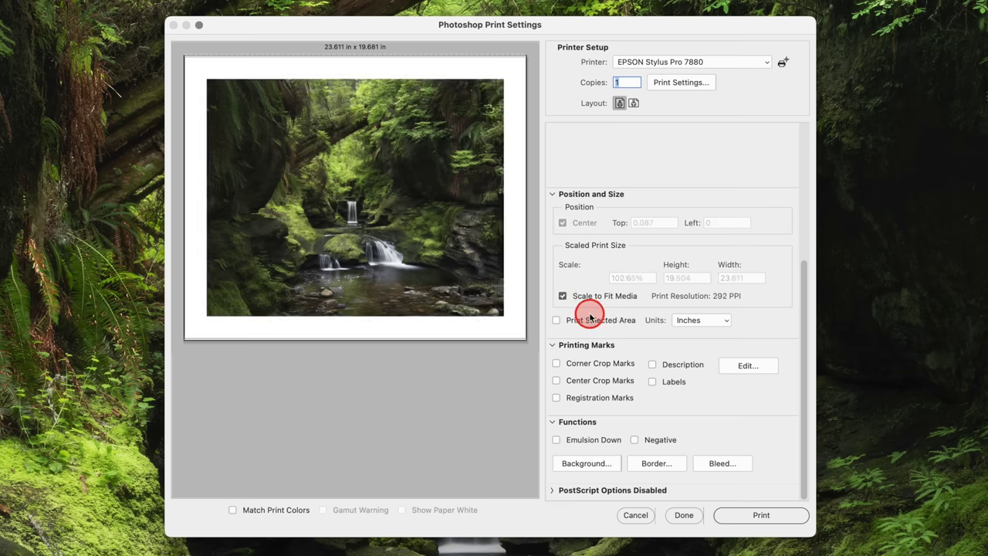
left_click(563, 297)
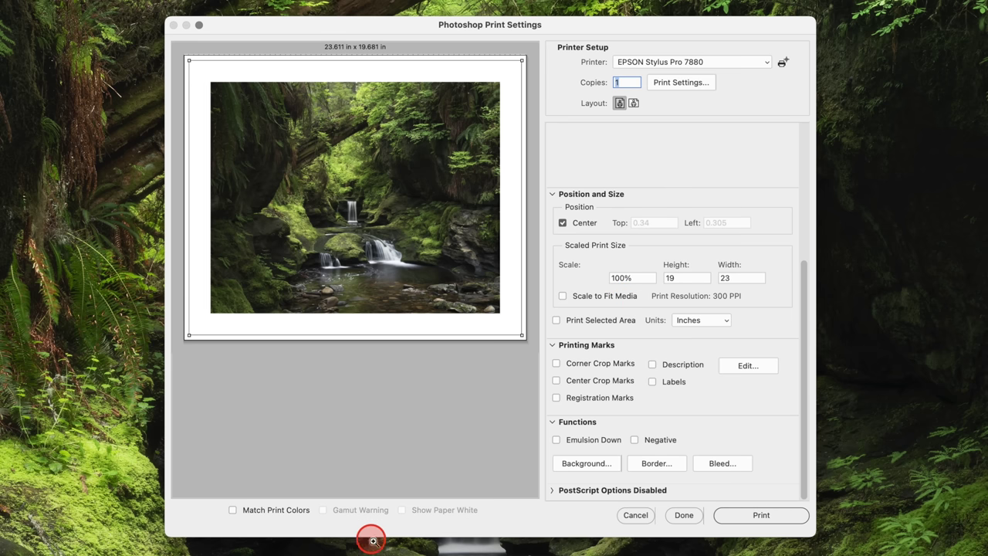
Print the bordered waterfall photo on the EPSON Stylus Pro 7880
left_click(755, 516)
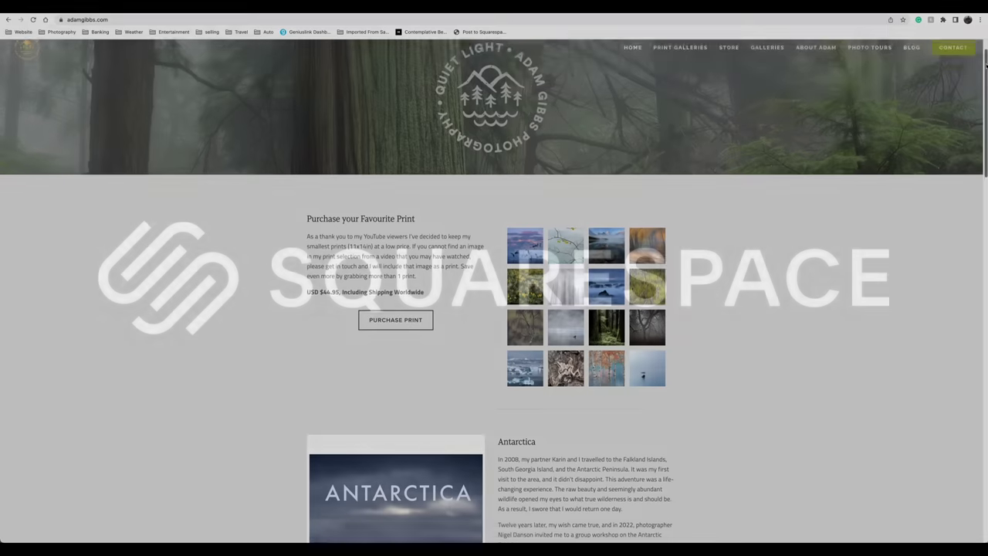
Switch to the web browser, look through the photography website's home page and open the first photo in the Spain gallery
scroll(986, 83, "down", 2)
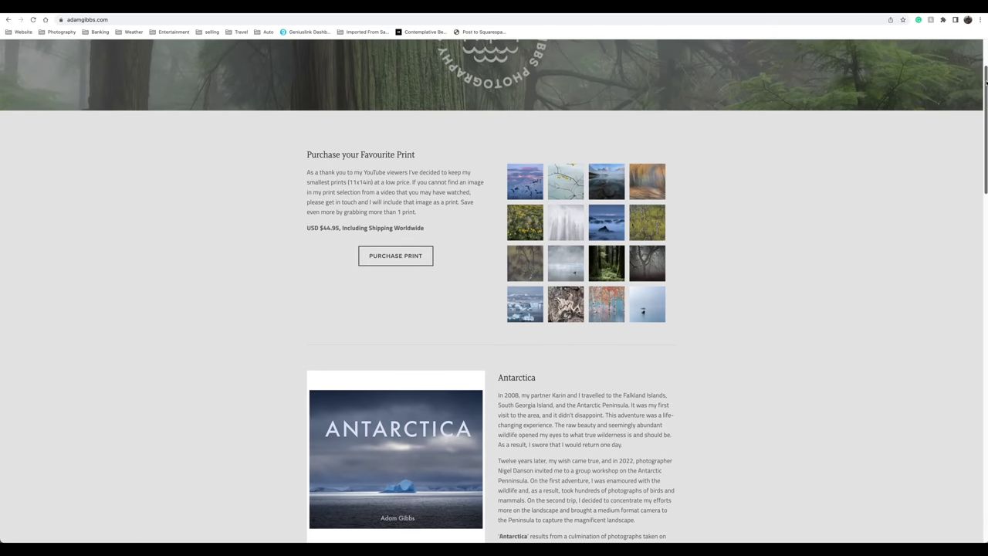
left_click_drag(985, 83, 985, 206)
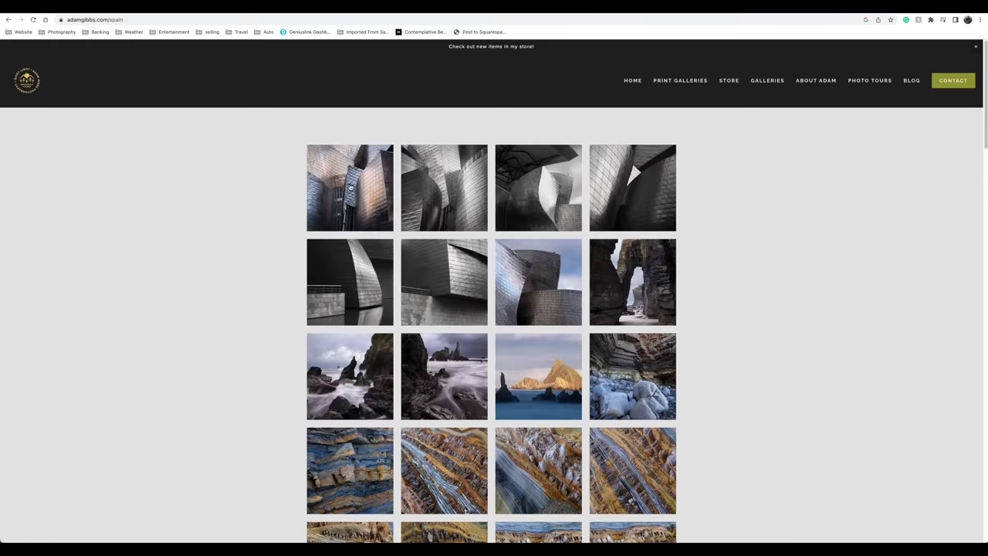
left_click(349, 187)
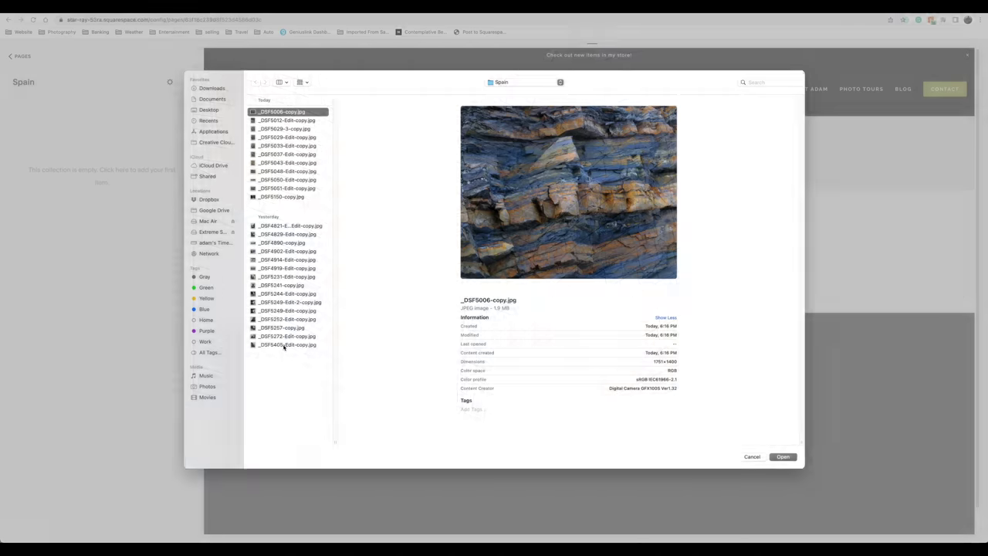
Upload all photos in the Spain folder, from _DSF5006-copy.jpg through _DSF5405-Edit-copy.jpg, to the Spain gallery page
left_click(283, 347, "shift")
left_click_drag(286, 291, 85, 225)
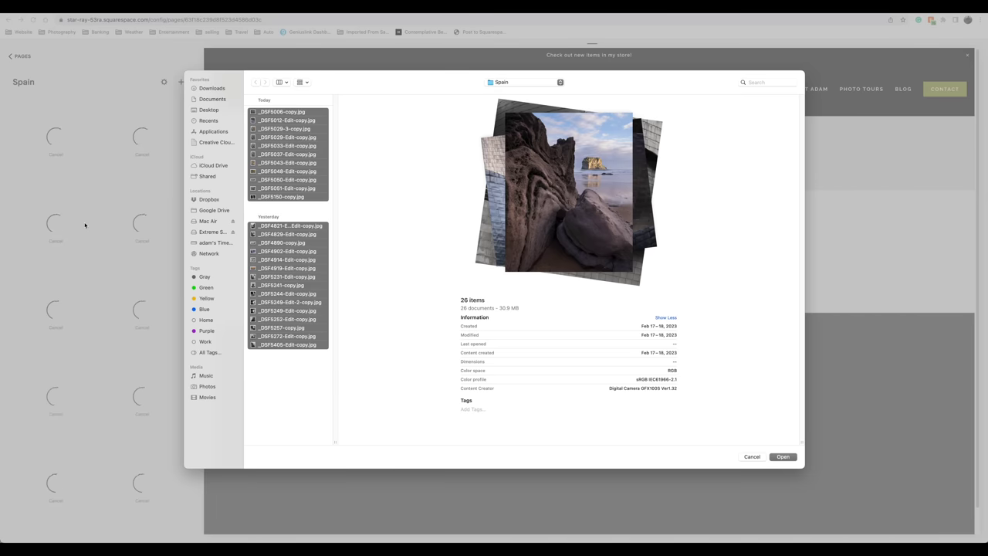